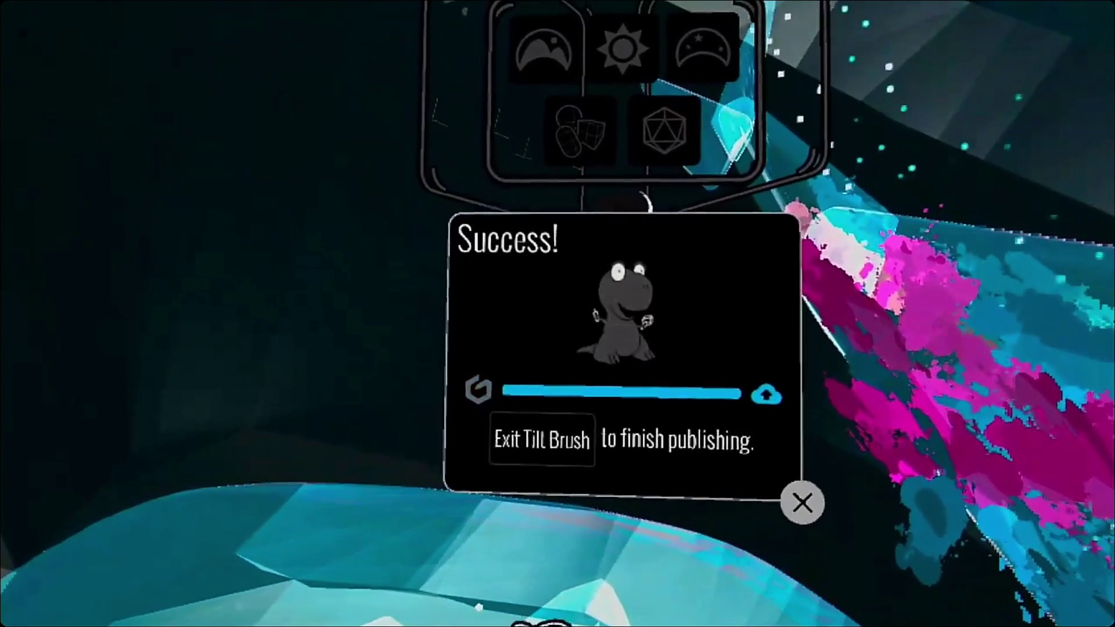
Step: Exit Tilt Brush from the Success panel so the whale sketch moves to the Poly publish page
{"action": "left_click", "coordinate": [535, 449]}
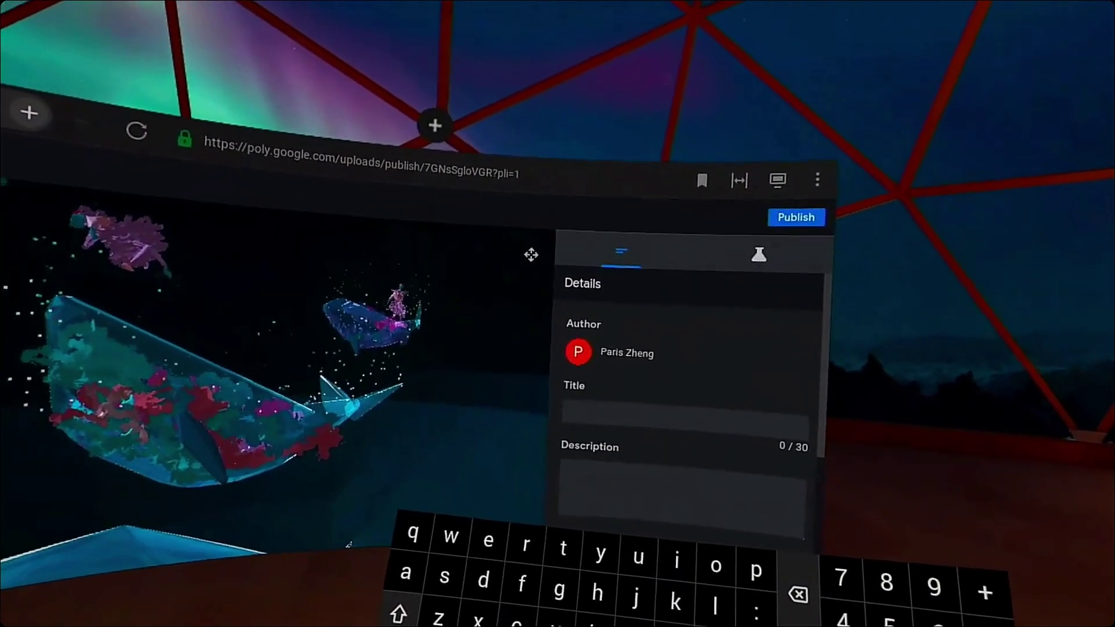
Step: Enter the title 'dream in blue' and the description 'tilt brush work' for the Poly post
{"action": "type", "text": "d"}
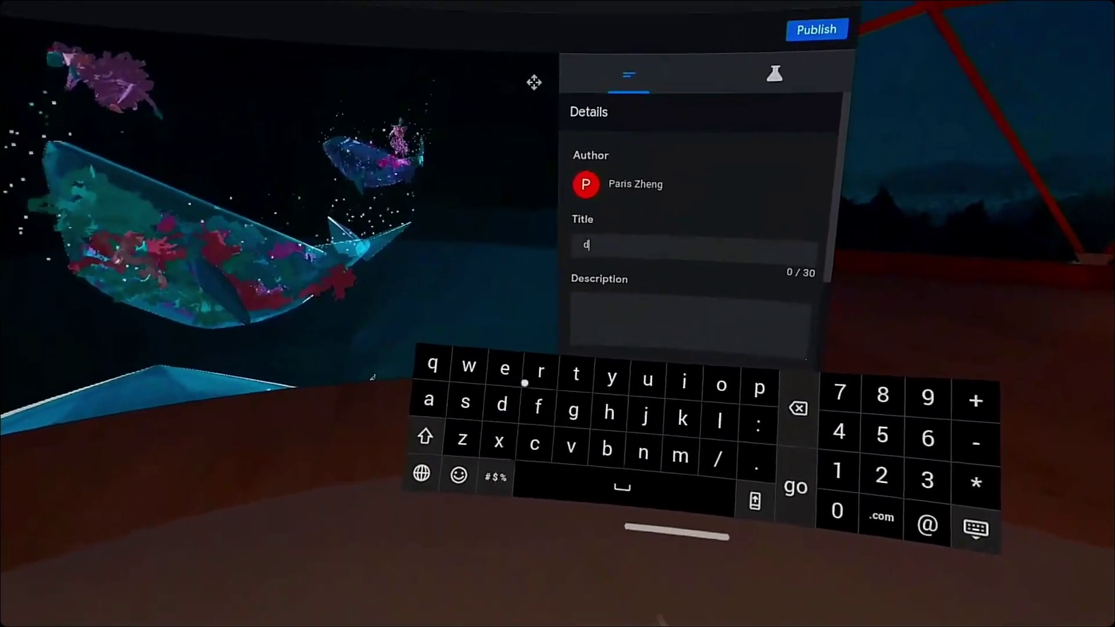
{"action": "type", "text": "ream in blue"}
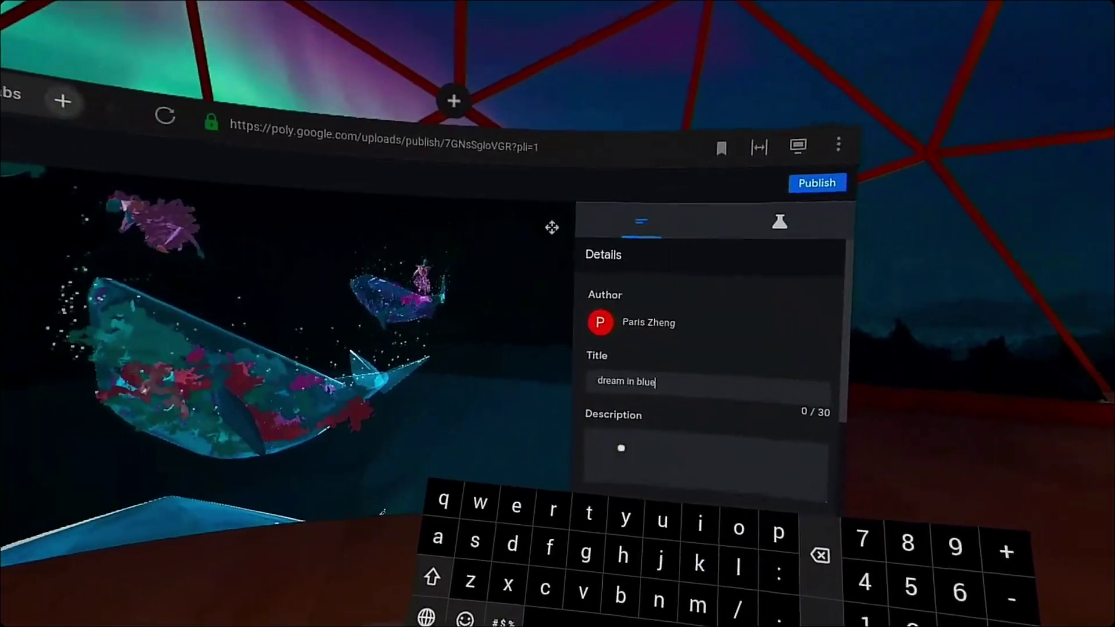
{"action": "left_click", "coordinate": [621, 448]}
{"action": "type", "text": "tilt brush work"}
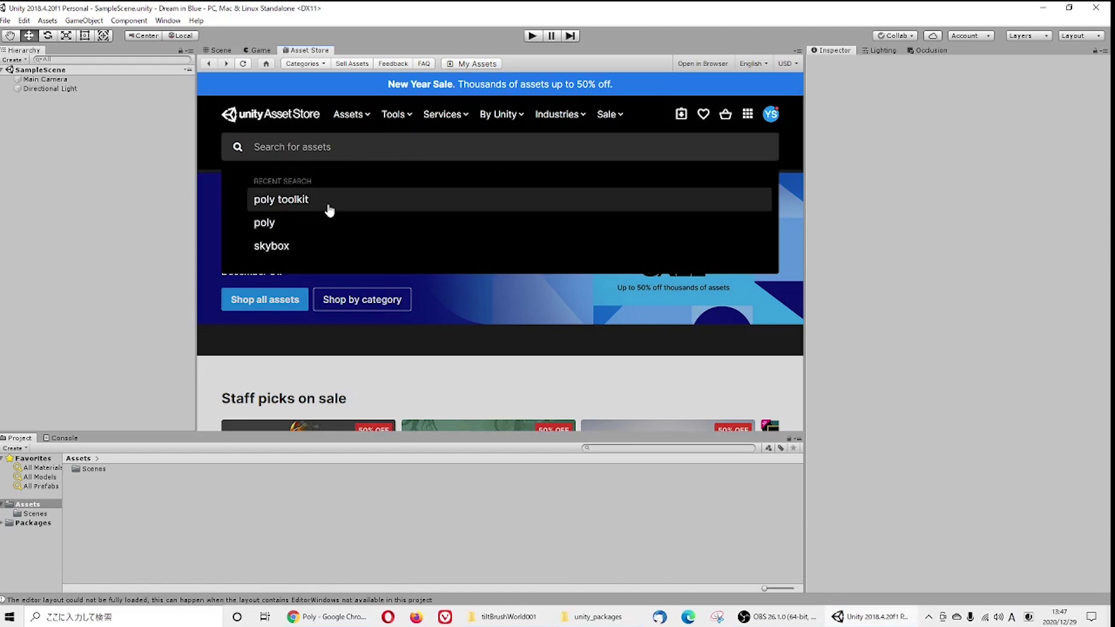
Step: Search the Asset Store for poly toolkit and open the Poly Toolkit product page
{"action": "left_click", "coordinate": [329, 208]}
{"action": "scroll", "coordinate": [526, 339], "scroll_direction": "down", "scroll_amount": 2}
{"action": "scroll", "coordinate": [527, 339], "scroll_direction": "down", "scroll_amount": 5}
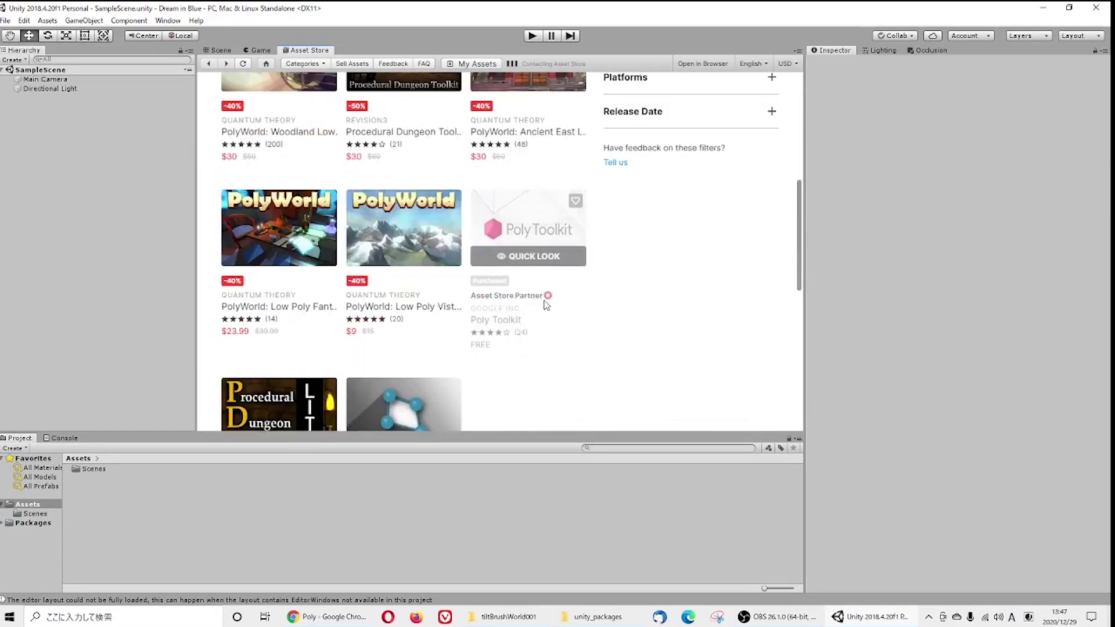
{"action": "left_click", "coordinate": [556, 311]}
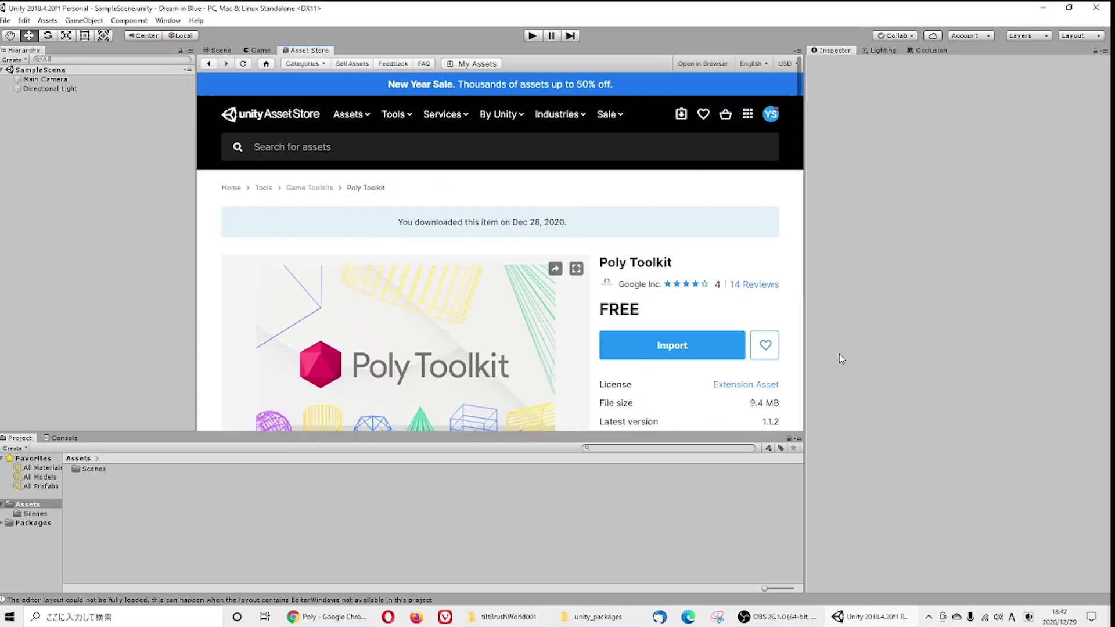
Step: Import all Poly Toolkit files and read the Newtonsoft.Json assembly warning in the Console
{"action": "scroll", "coordinate": [697, 302], "scroll_direction": "down", "scroll_amount": 2}
{"action": "left_click", "coordinate": [676, 266]}
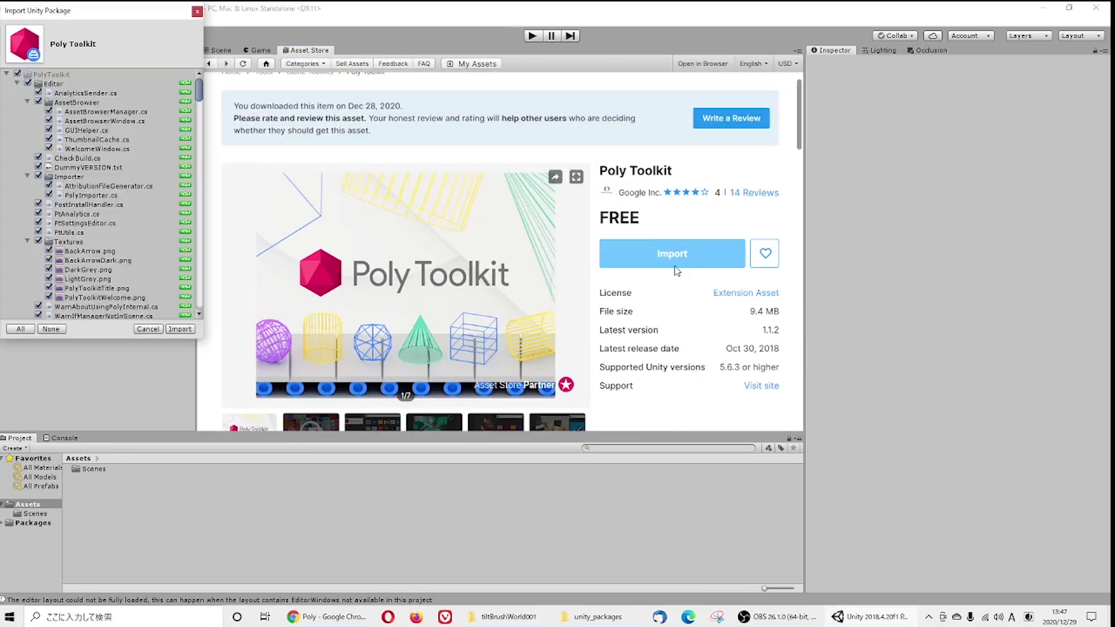
{"action": "left_click", "coordinate": [179, 329]}
{"action": "left_click", "coordinate": [115, 481]}
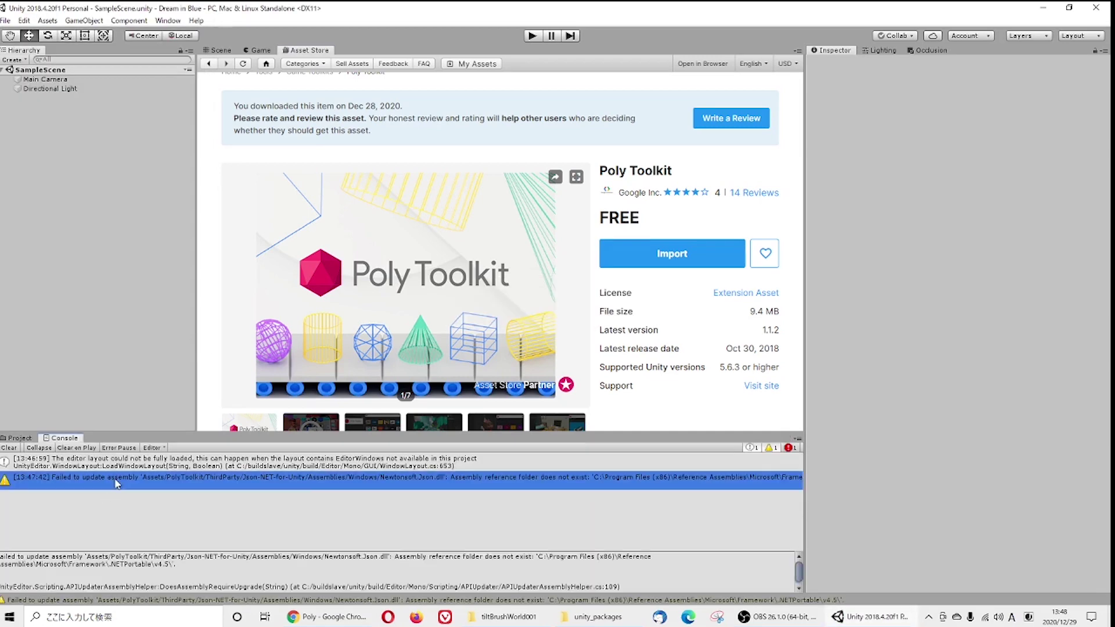
Step: Open Player Settings from Build Settings to allow unsafe code, dismissing the Poly Toolkit welcome
{"action": "left_click", "coordinate": [7, 21]}
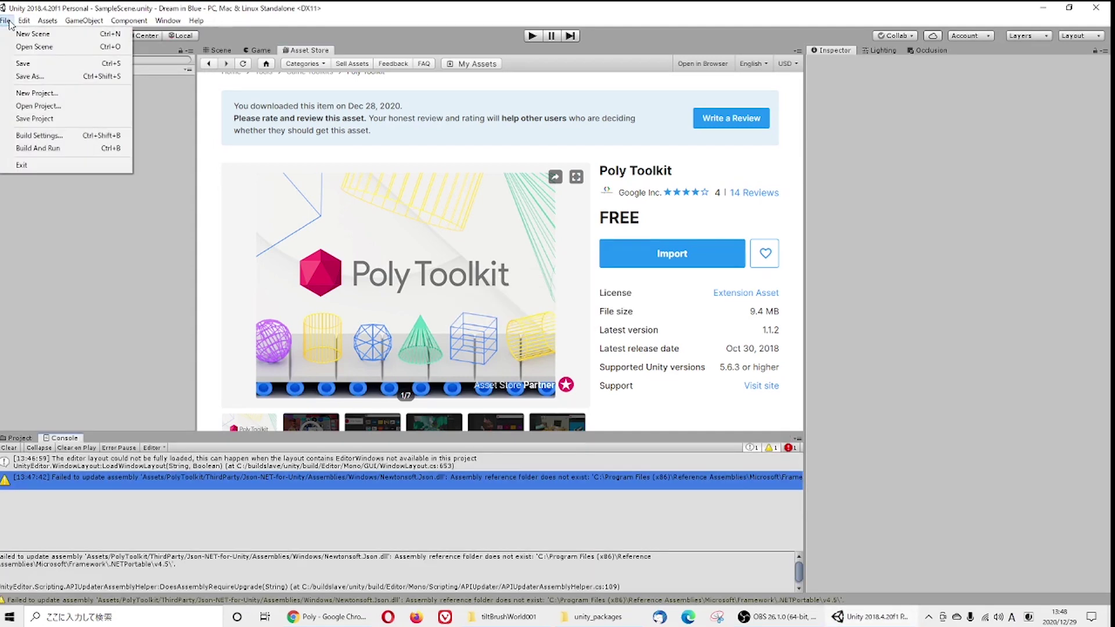
{"action": "left_click", "coordinate": [39, 137]}
{"action": "left_click", "coordinate": [86, 402]}
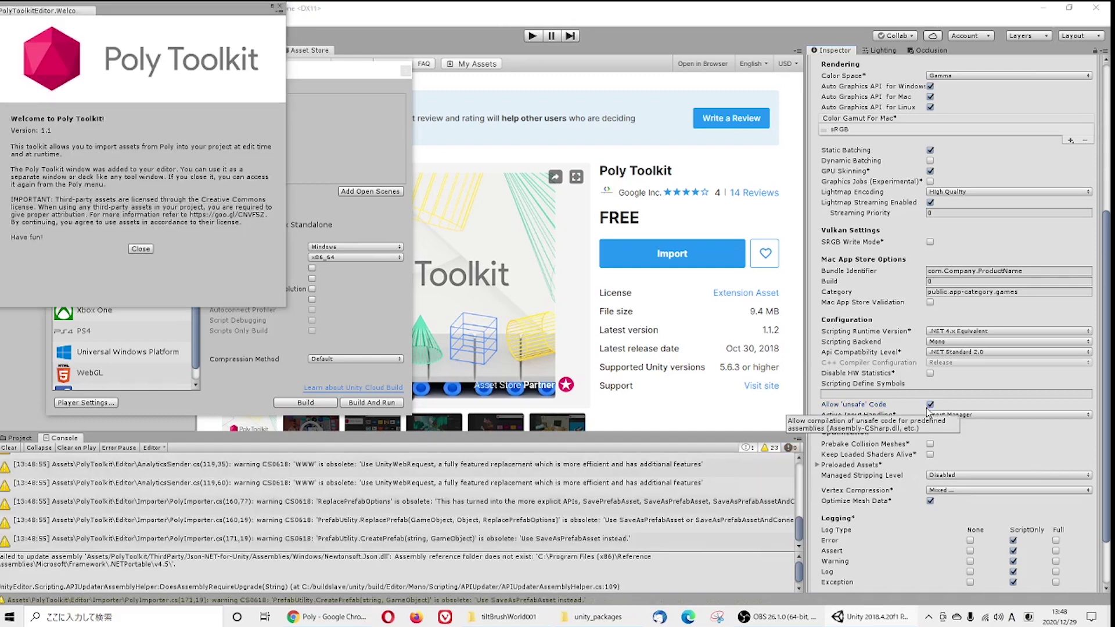
{"action": "left_click", "coordinate": [140, 249]}
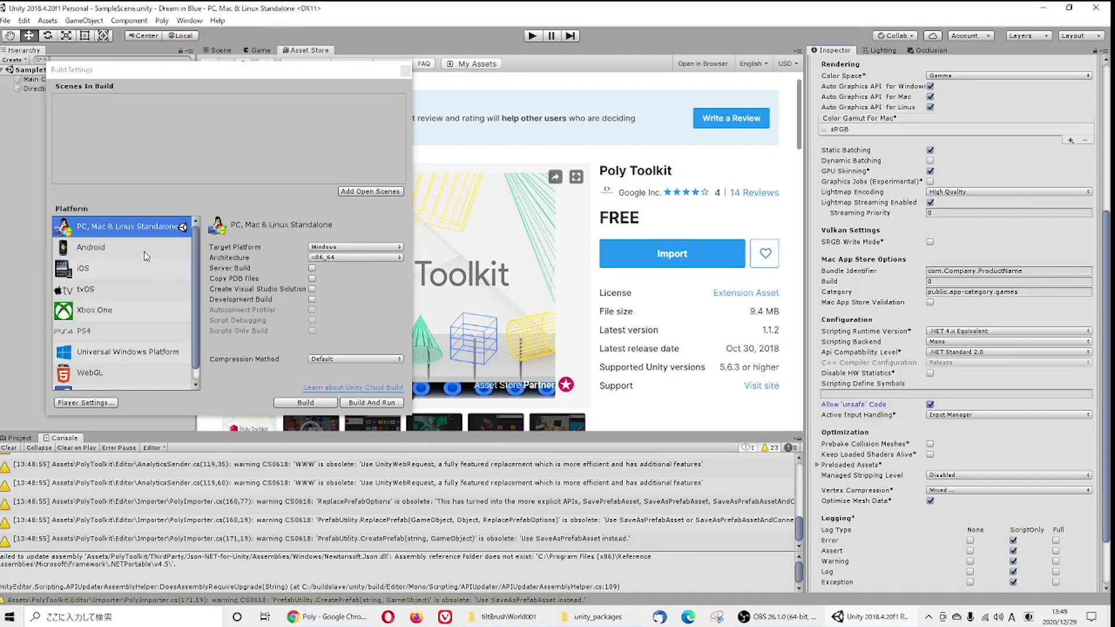
{"action": "left_click_drag", "start_coordinate": [96, 73], "coordinate": [150, 119]}
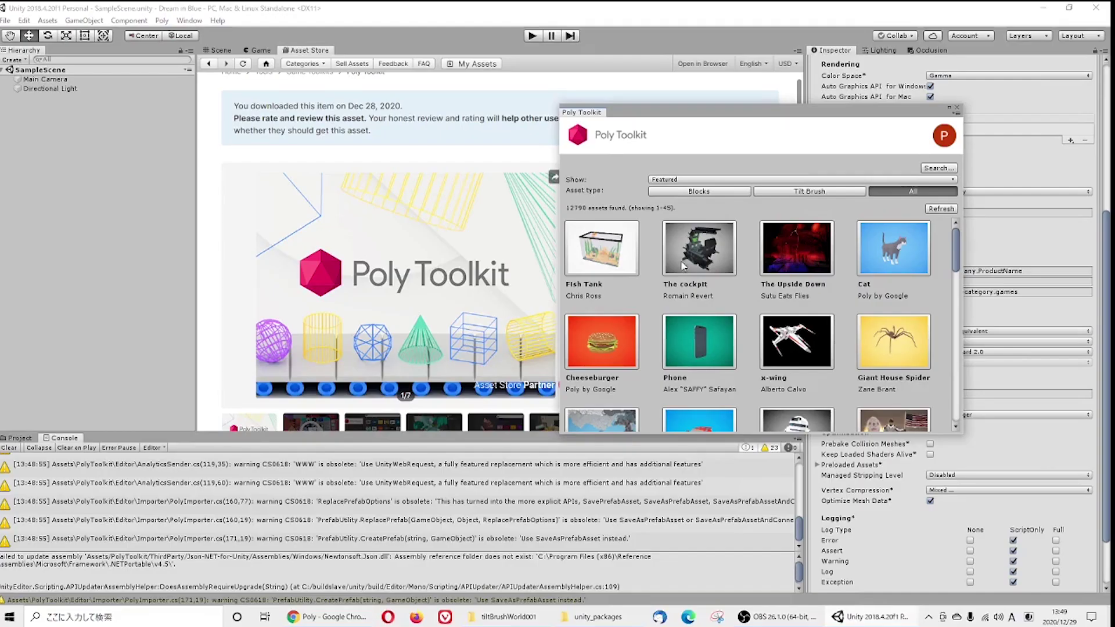
Step: Filter Poly Toolkit to your own Tilt Brush uploads and import 'dream in blue'
{"action": "left_click", "coordinate": [807, 191]}
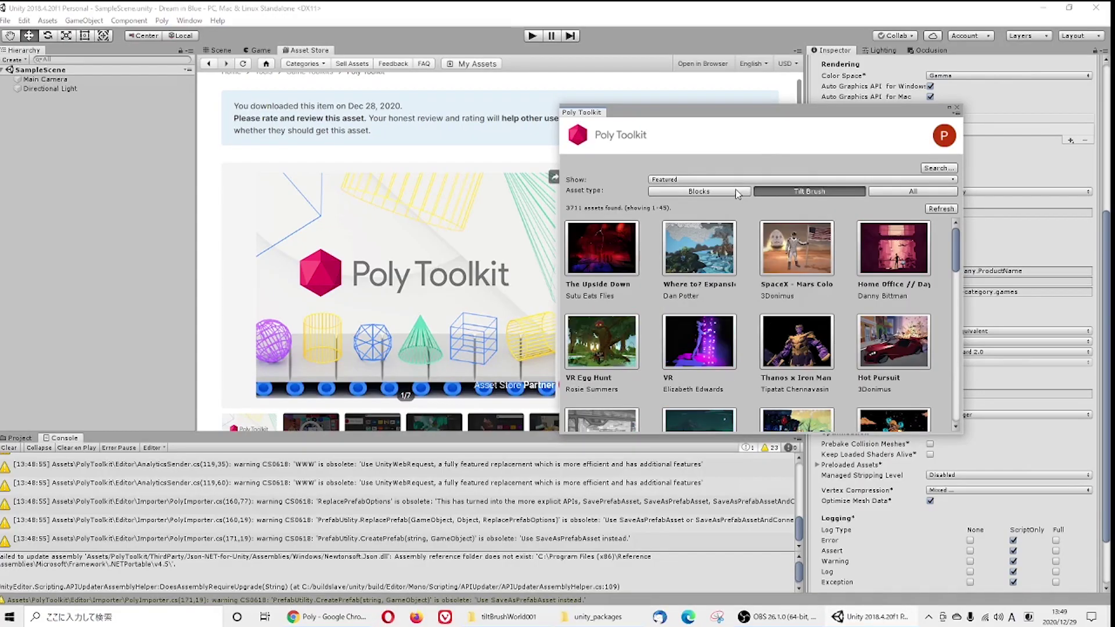
{"action": "left_click", "coordinate": [868, 180]}
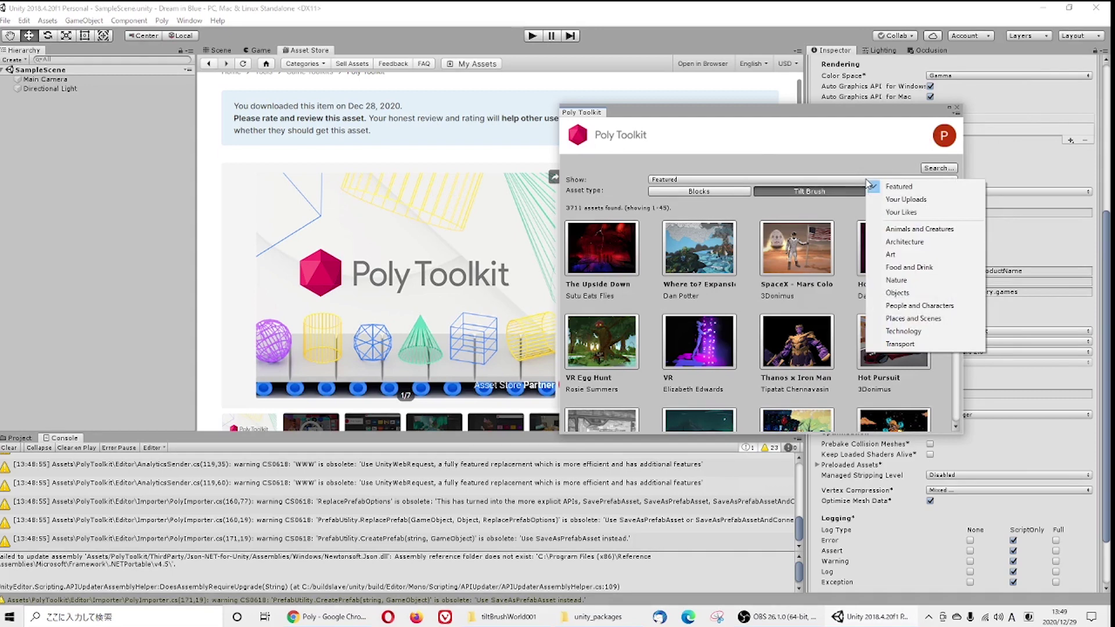
{"action": "left_click", "coordinate": [906, 200]}
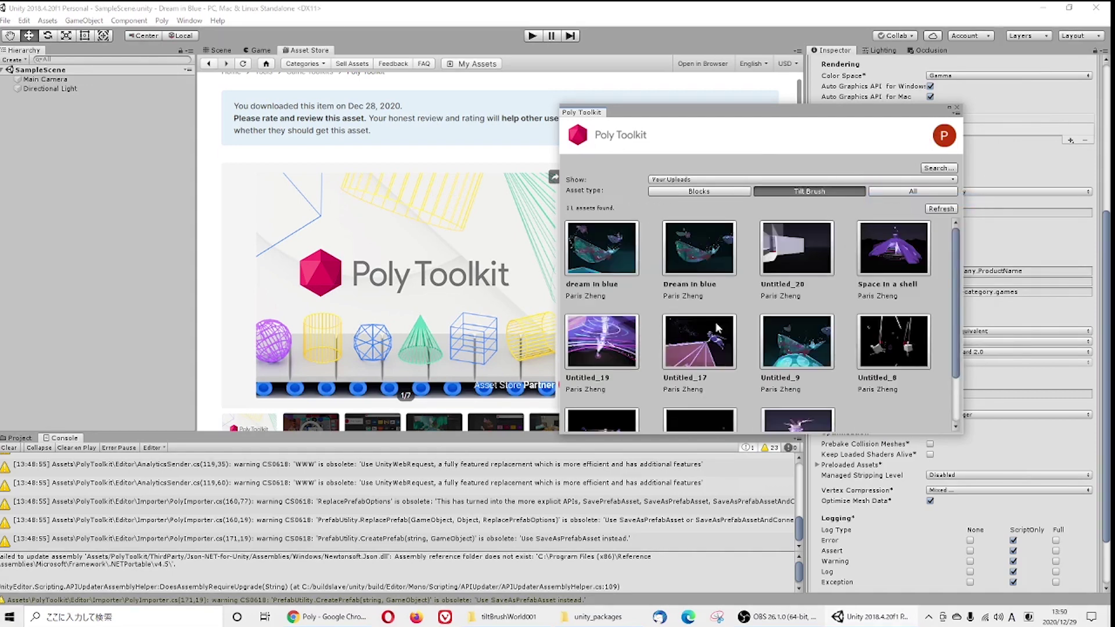
{"action": "left_click", "coordinate": [615, 258]}
{"action": "scroll", "coordinate": [609, 396], "scroll_direction": "down", "scroll_amount": 2}
{"action": "left_click", "coordinate": [608, 396]}
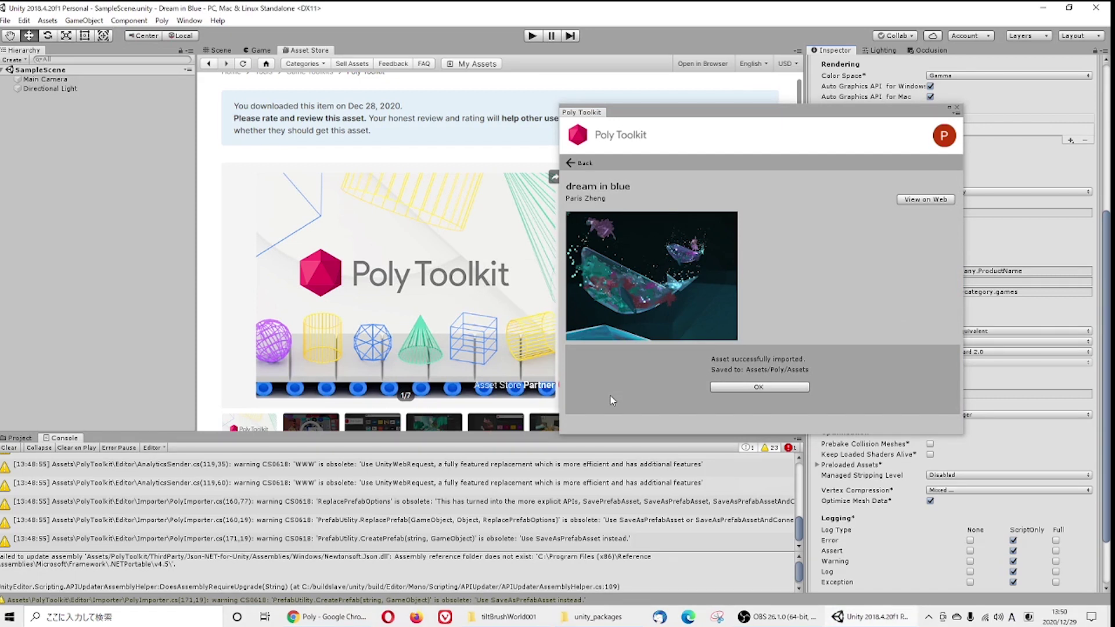
{"action": "left_click", "coordinate": [773, 387]}
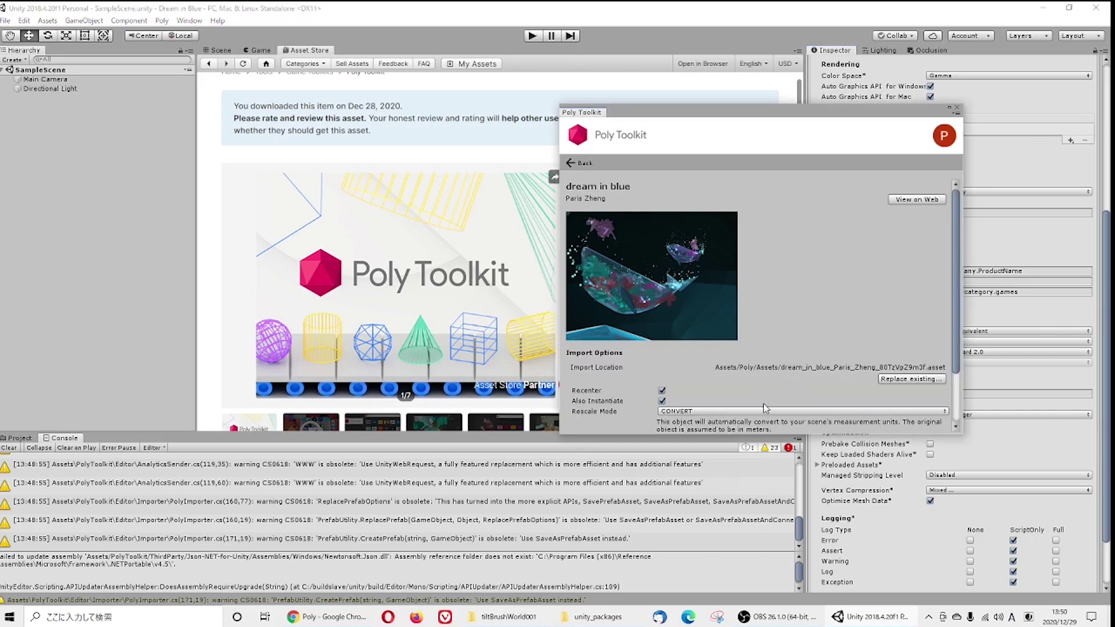
Step: Open Assets/Poly/Assets in the Project panel and select the dream in blue prefab
{"action": "left_click", "coordinate": [21, 438]}
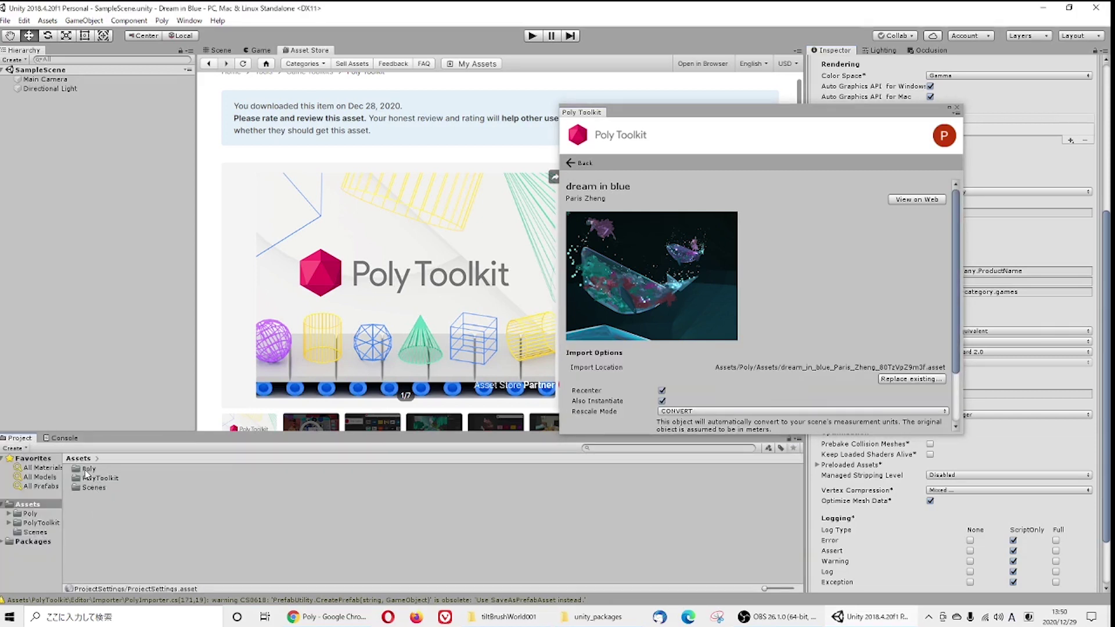
{"action": "double_click", "coordinate": [85, 470]}
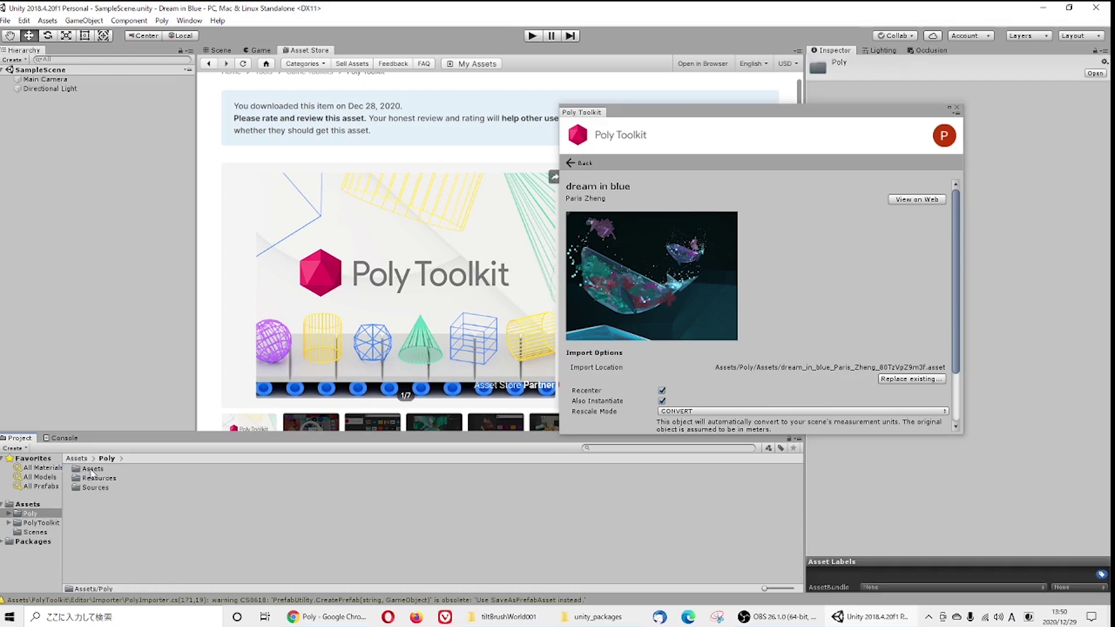
{"action": "double_click", "coordinate": [92, 469]}
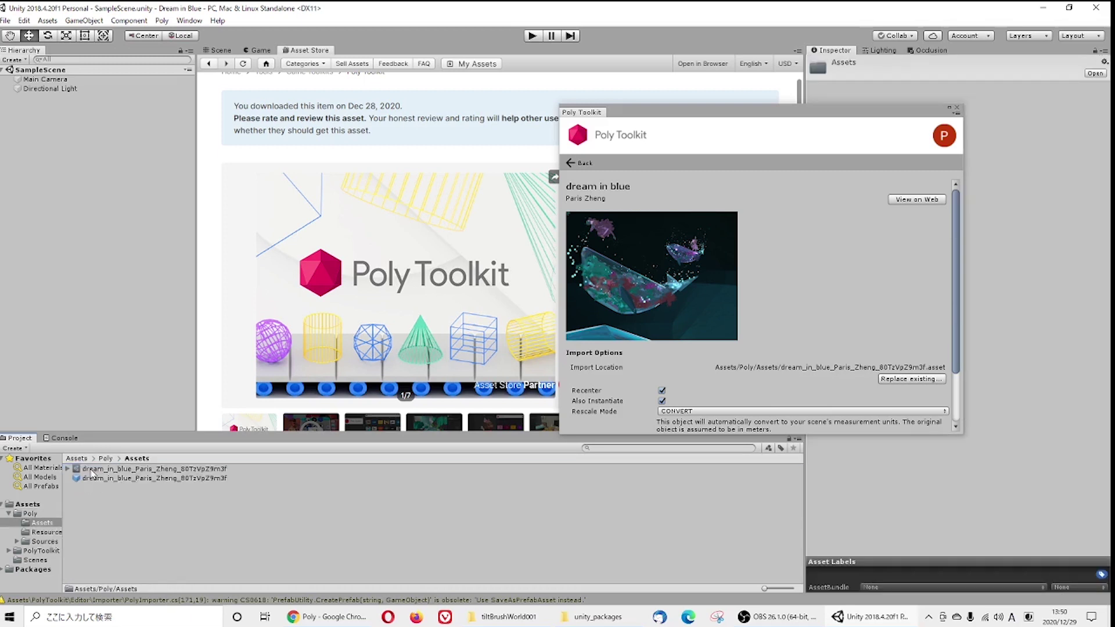
{"action": "left_click", "coordinate": [131, 479]}
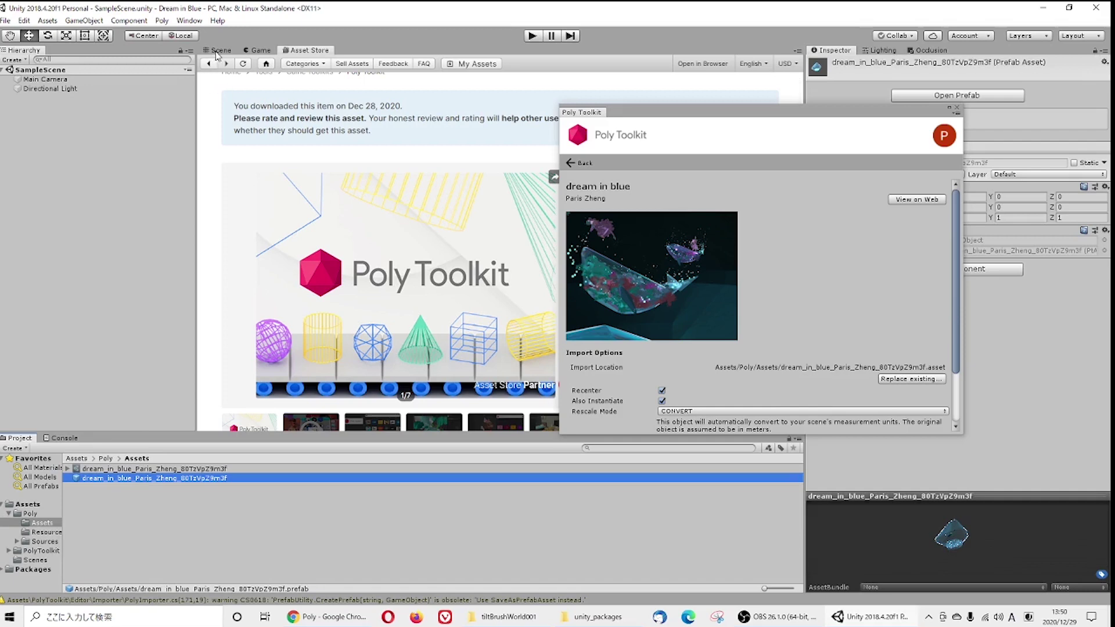
Step: Import the VRChat SDK package and add the VRCWorld prefab to the scene
{"action": "key", "text": "ctrl+1"}
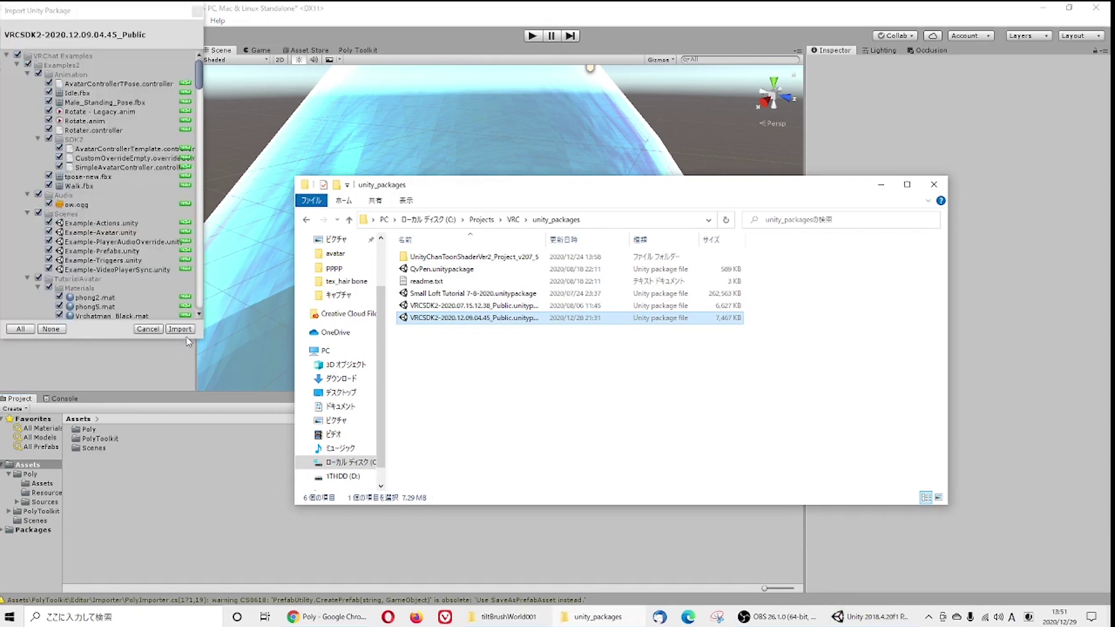
{"action": "left_click", "coordinate": [180, 329]}
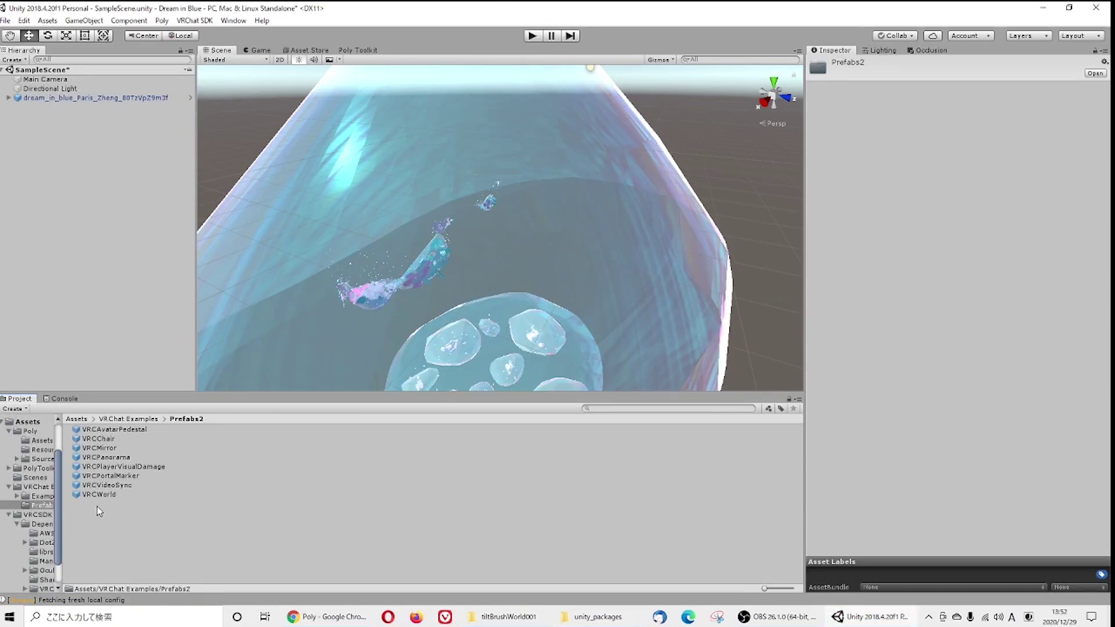
{"action": "left_click", "coordinate": [100, 494]}
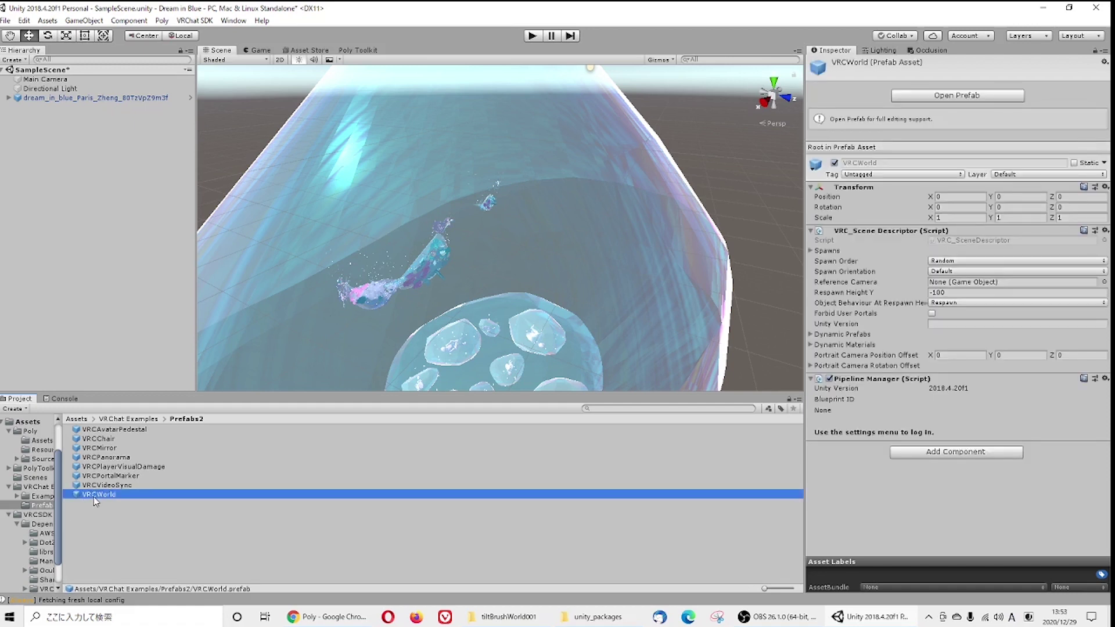
{"action": "left_click_drag", "start_coordinate": [93, 495], "coordinate": [65, 274]}
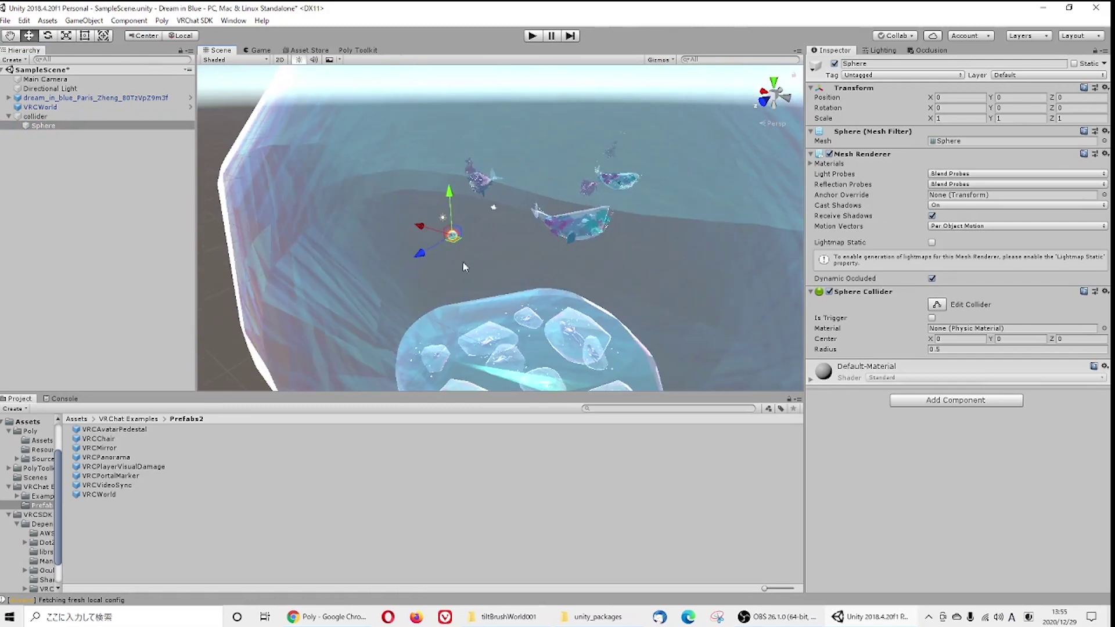
Step: Flatten the new Sphere and stretch it along X and Z into a wide disc
{"action": "mouse_move", "coordinate": [448, 244]}
{"action": "left_mouse_down"}
{"action": "mouse_move", "coordinate": [274, 187]}
{"action": "mouse_move", "coordinate": [461, 238]}
{"action": "left_mouse_up"}
{"action": "key", "text": "f"}
{"action": "left_click_drag", "start_coordinate": [588, 229], "coordinate": [539, 110], "text": "alt"}
{"action": "key", "text": "w"}
Step: Lower the disc under the artwork, replace its Sphere Collider with a Mesh Collider, and hide its mesh
{"action": "key", "text": "r"}
{"action": "key", "text": "w"}
{"action": "left_click_drag", "start_coordinate": [533, 174], "coordinate": [534, 186]}
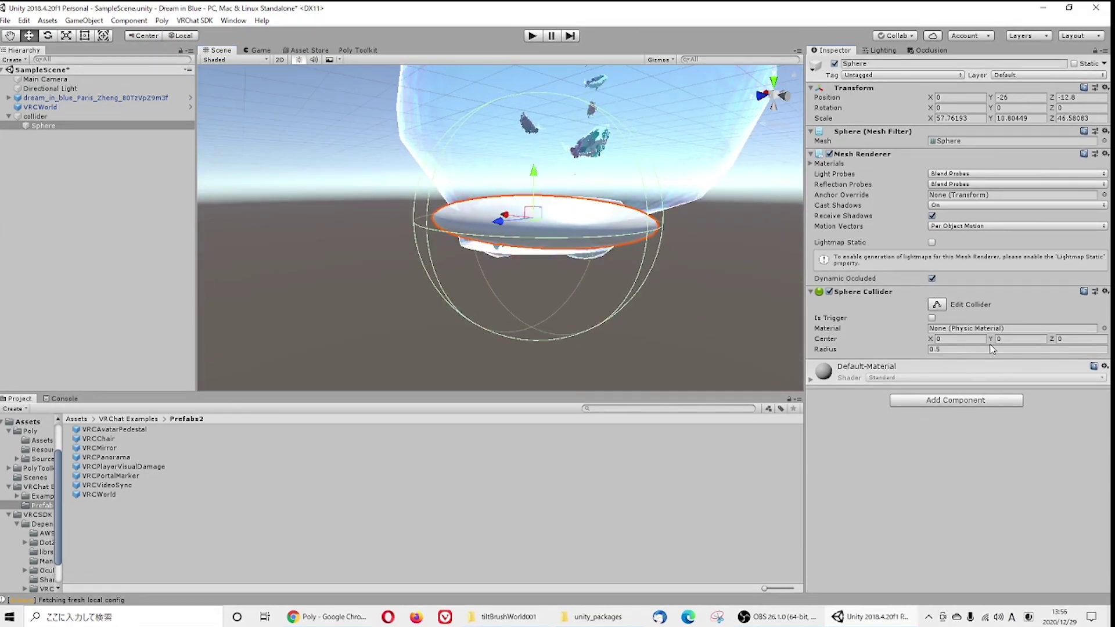
{"action": "right_click", "coordinate": [848, 292]}
{"action": "left_click", "coordinate": [874, 314]}
{"action": "left_click", "coordinate": [935, 329]}
{"action": "type", "text": "coll"}
{"action": "left_click", "coordinate": [922, 469]}
{"action": "scroll", "coordinate": [695, 304], "scroll_direction": "up", "scroll_amount": 5}
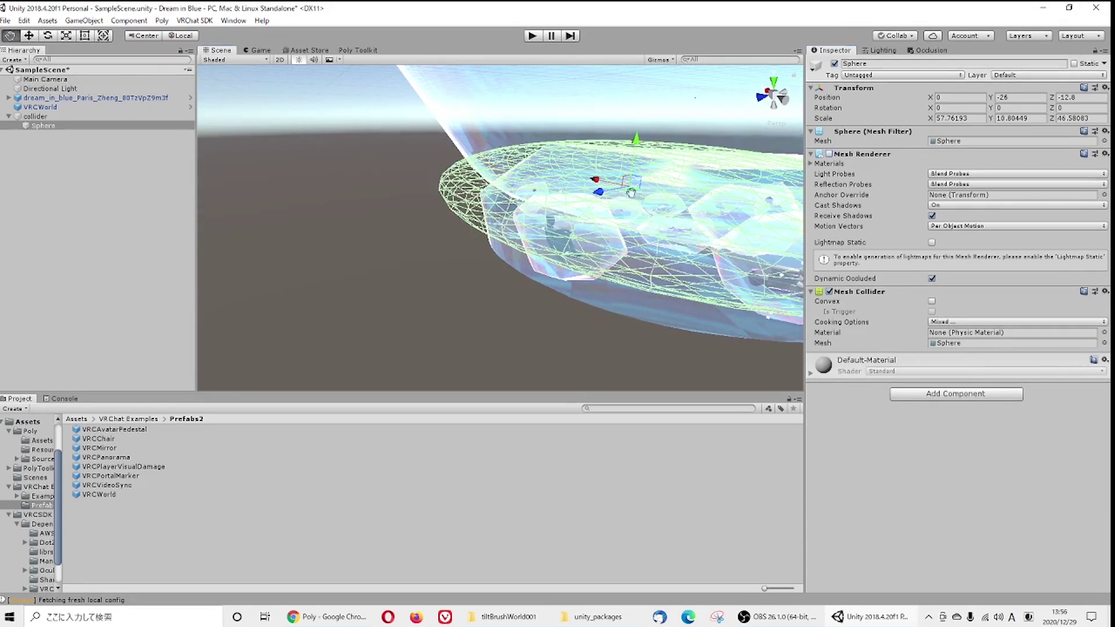
{"action": "left_click", "coordinate": [830, 154]}
{"action": "scroll", "coordinate": [622, 270], "scroll_direction": "down", "scroll_amount": 8}
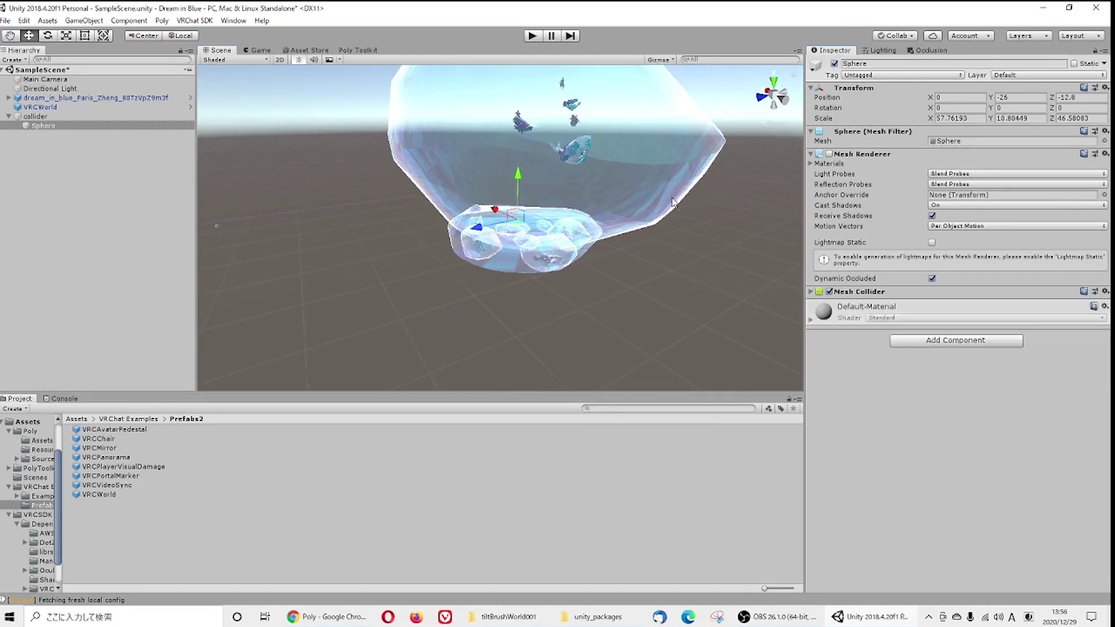
{"action": "scroll", "coordinate": [671, 206], "scroll_direction": "up", "scroll_amount": 2}
Step: Move VRCWorld down to Y -20.88 and frame the Sphere collider around the crystal base
{"action": "left_click", "coordinate": [35, 116]}
{"action": "right_click", "coordinate": [58, 148]}
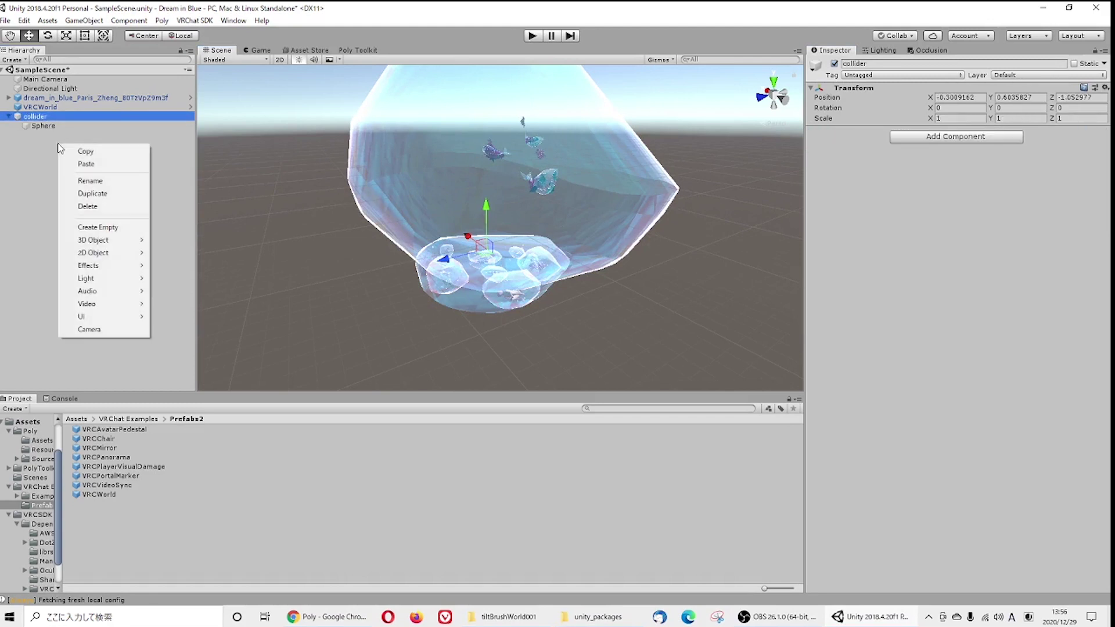
{"action": "mouse_move", "coordinate": [127, 239]}
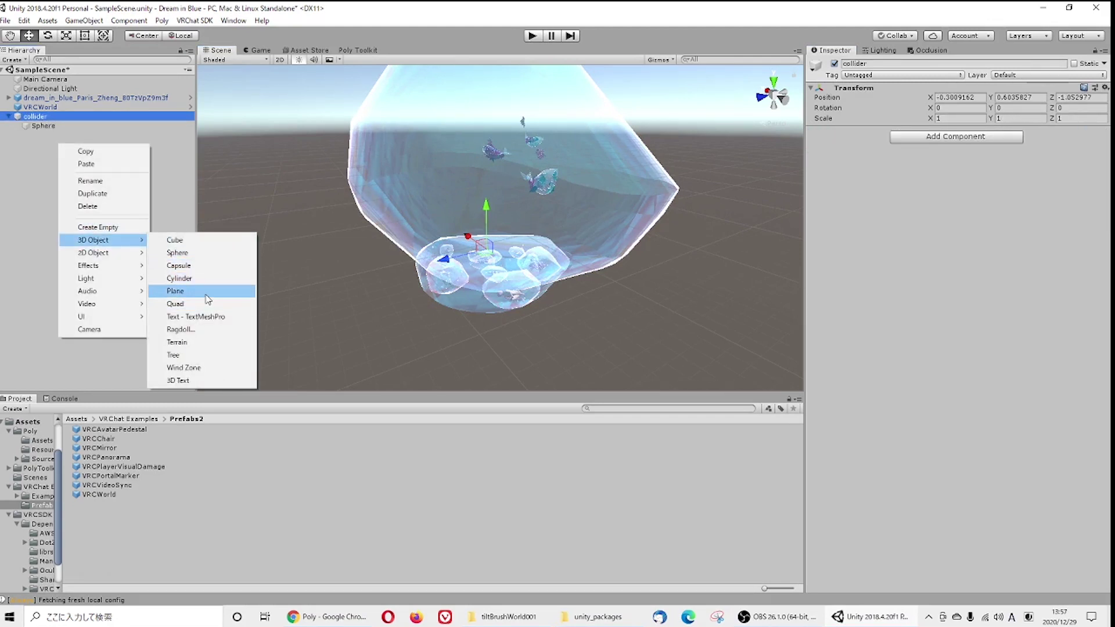
{"action": "key", "text": "Escape"}
{"action": "left_click", "coordinate": [41, 107]}
{"action": "left_click", "coordinate": [43, 126]}
{"action": "left_click", "coordinate": [40, 107]}
{"action": "left_click_drag", "start_coordinate": [430, 113], "coordinate": [557, 221]}
{"action": "double_click", "coordinate": [107, 126]}
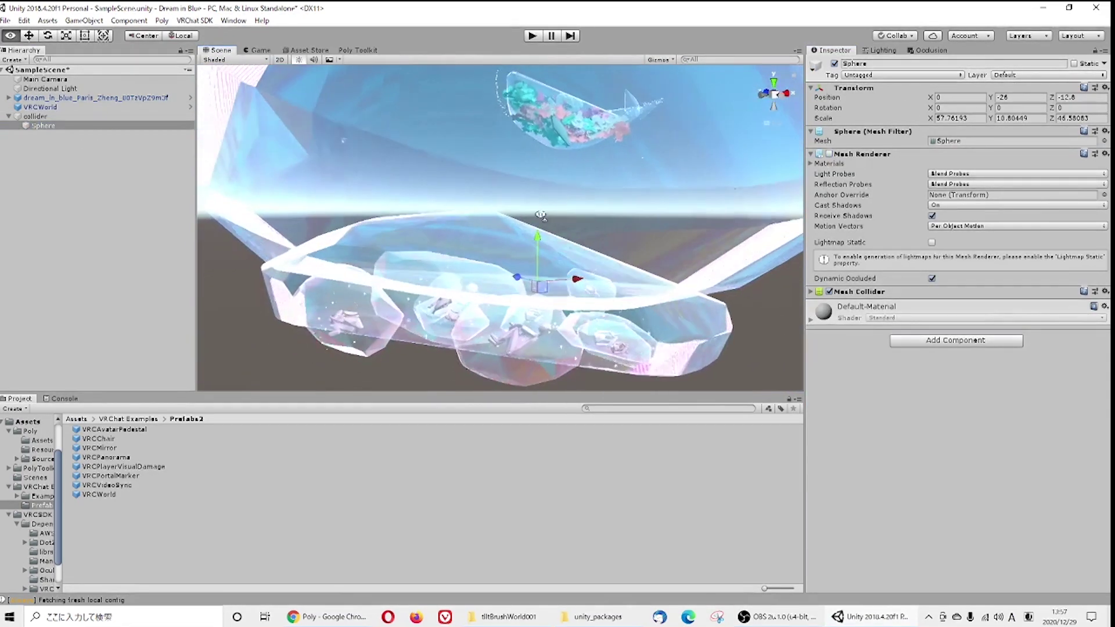
{"action": "left_click", "coordinate": [127, 254]}
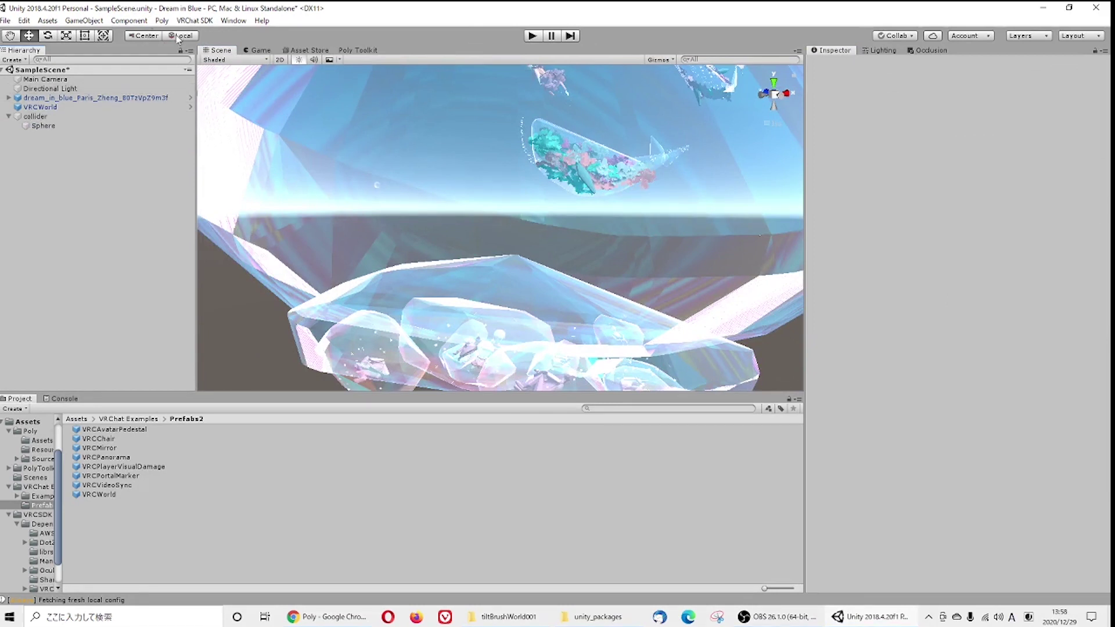
Step: Open the VRChat SDK Control Panel, sign in, and go to the Builder section
{"action": "left_click", "coordinate": [162, 21]}
{"action": "mouse_move", "coordinate": [195, 22]}
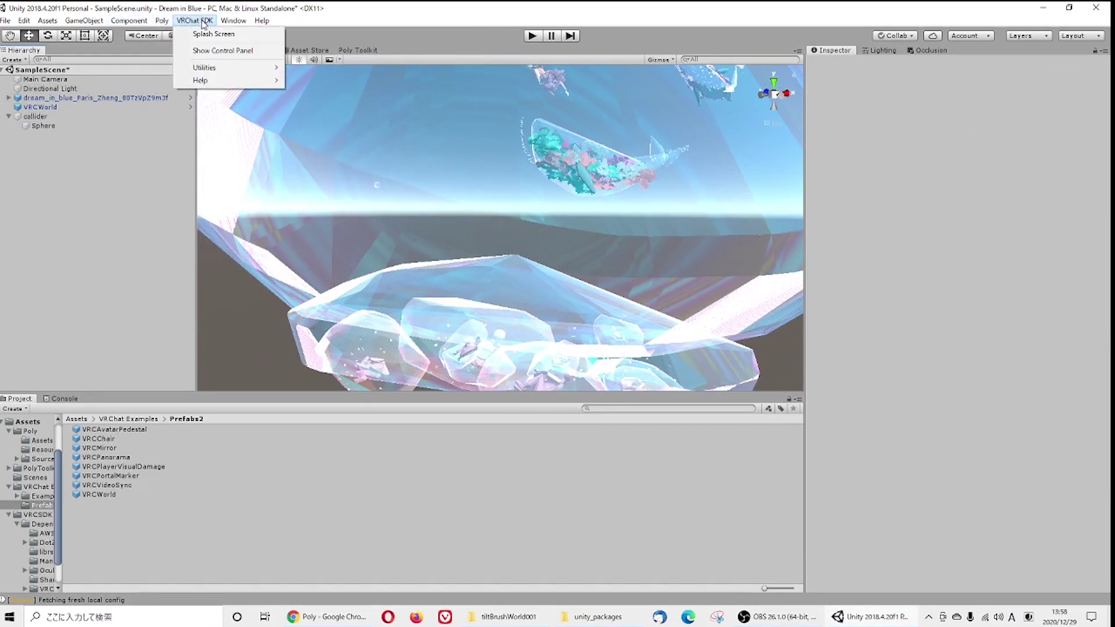
{"action": "mouse_move", "coordinate": [222, 73]}
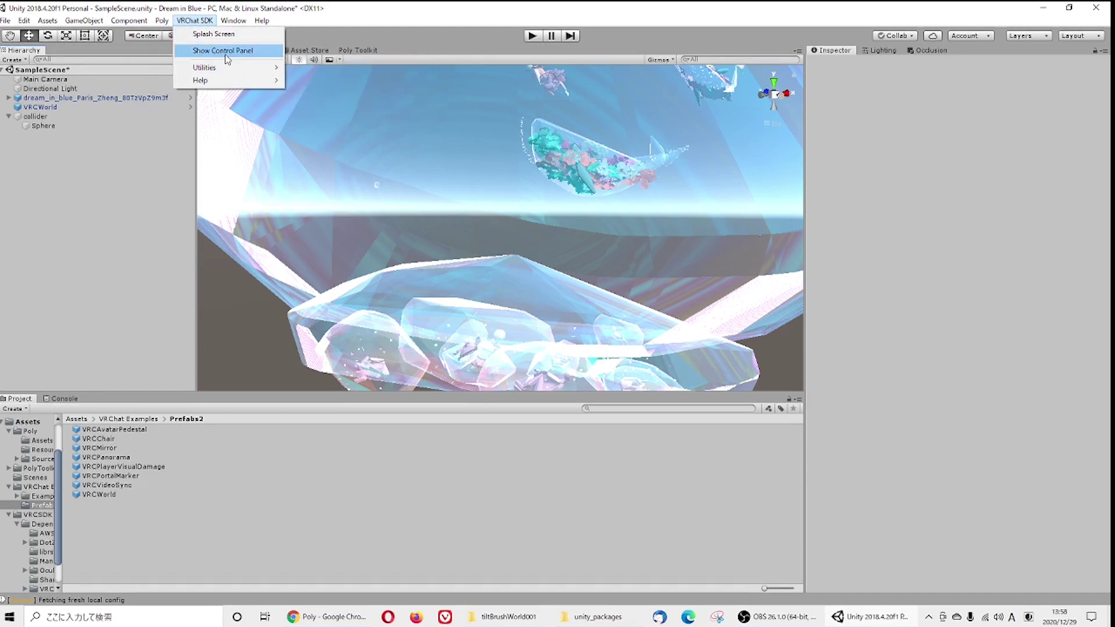
{"action": "left_click", "coordinate": [224, 51]}
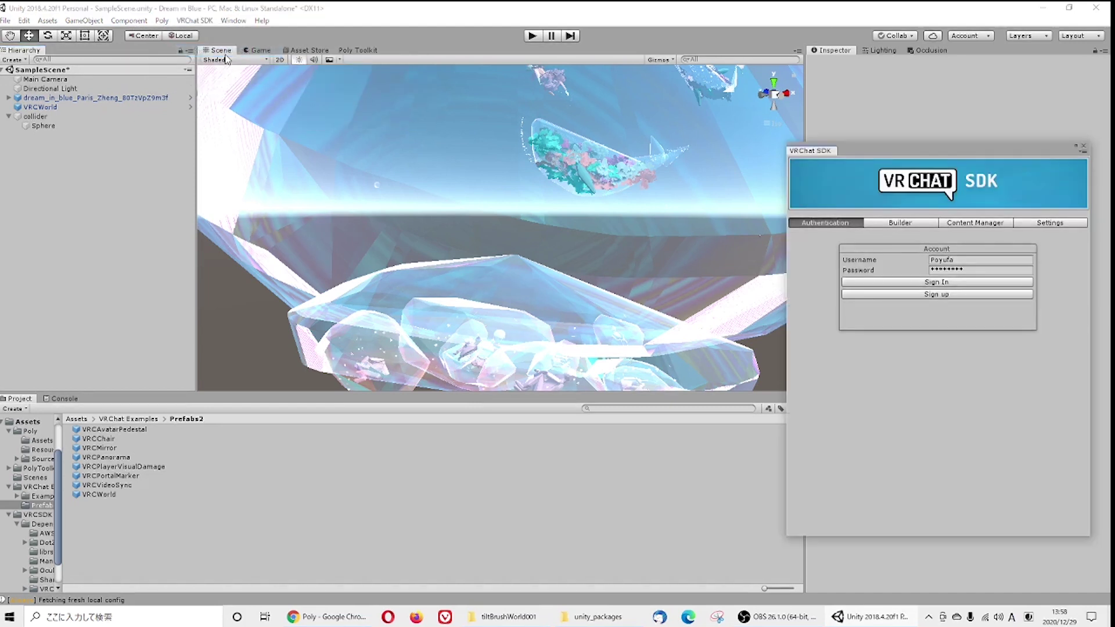
{"action": "left_click", "coordinate": [943, 283]}
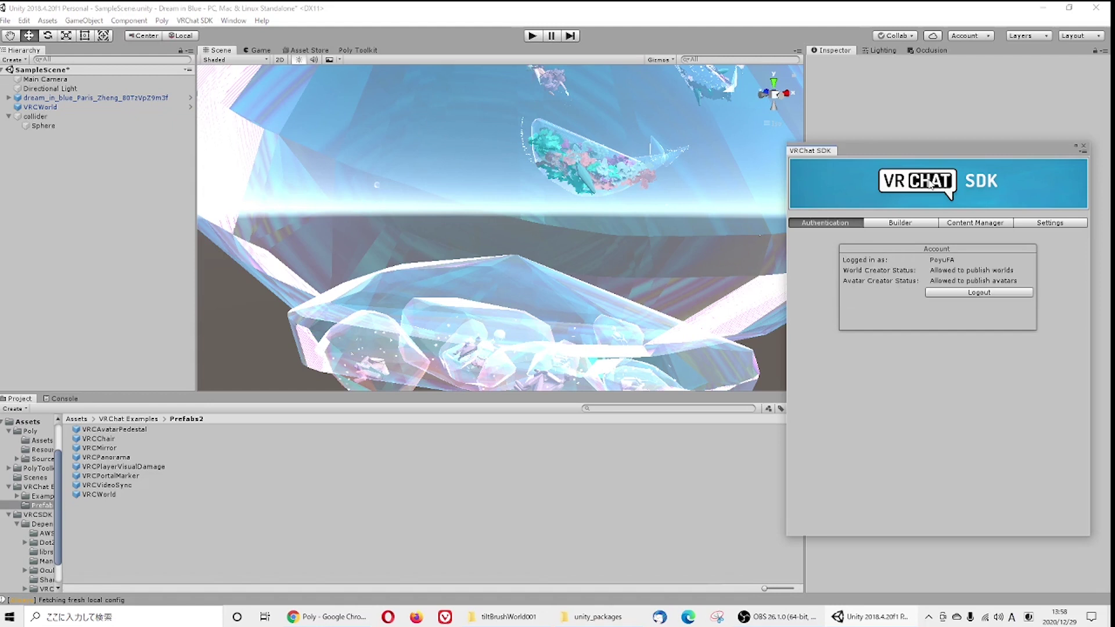
{"action": "left_click", "coordinate": [907, 224]}
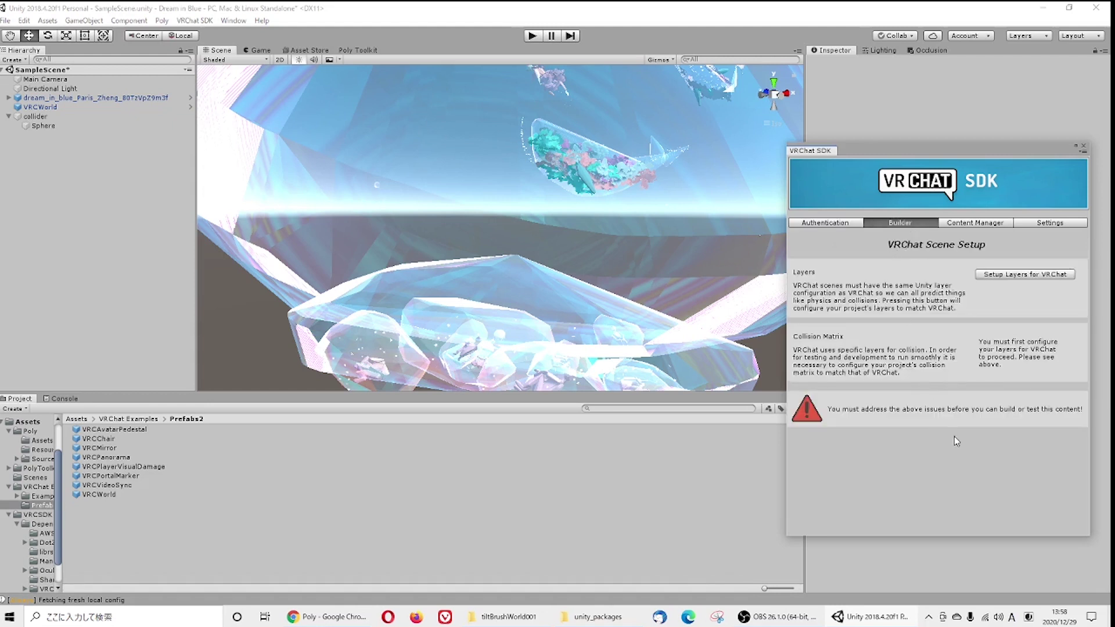
Step: Apply VRChat's layer setup and collision matrix to the project
{"action": "left_click", "coordinate": [1022, 275]}
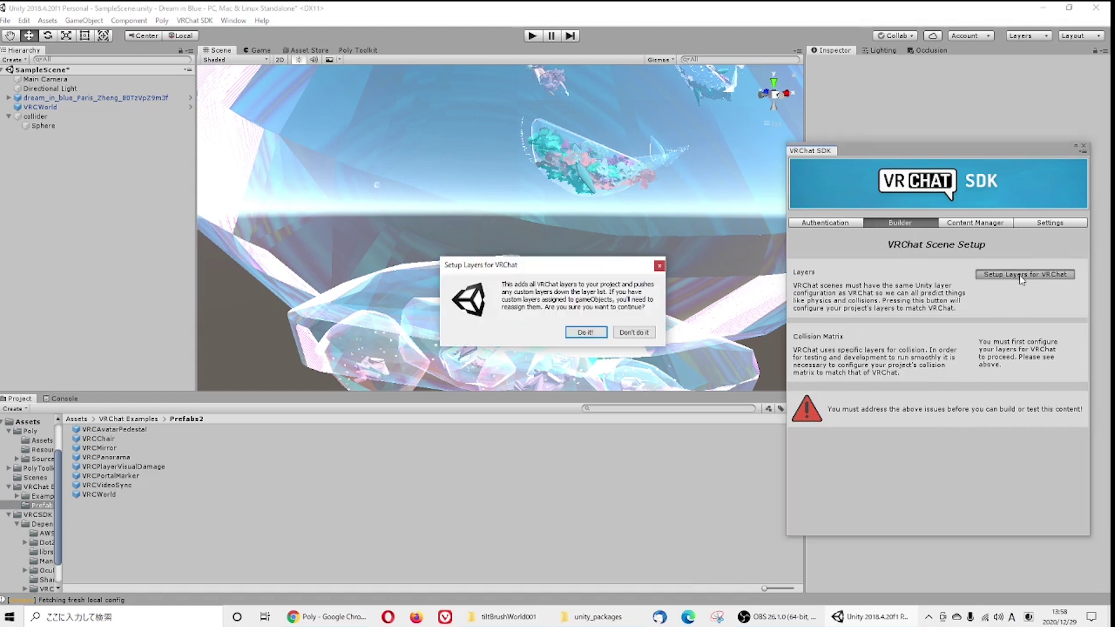
{"action": "left_click", "coordinate": [594, 337]}
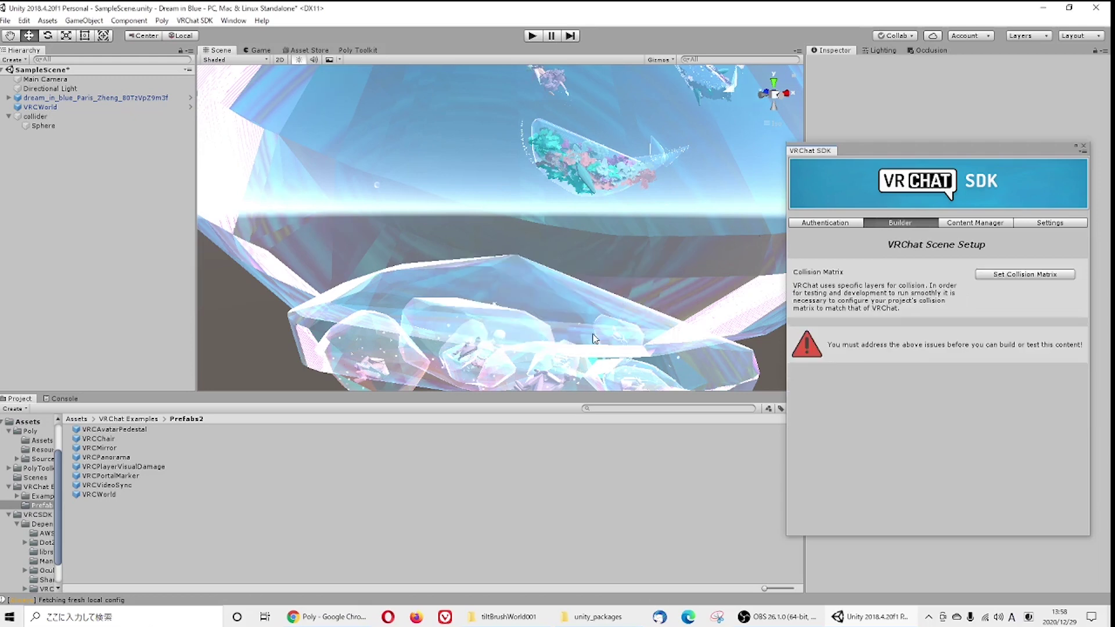
{"action": "left_click", "coordinate": [1040, 276]}
{"action": "left_click", "coordinate": [587, 333]}
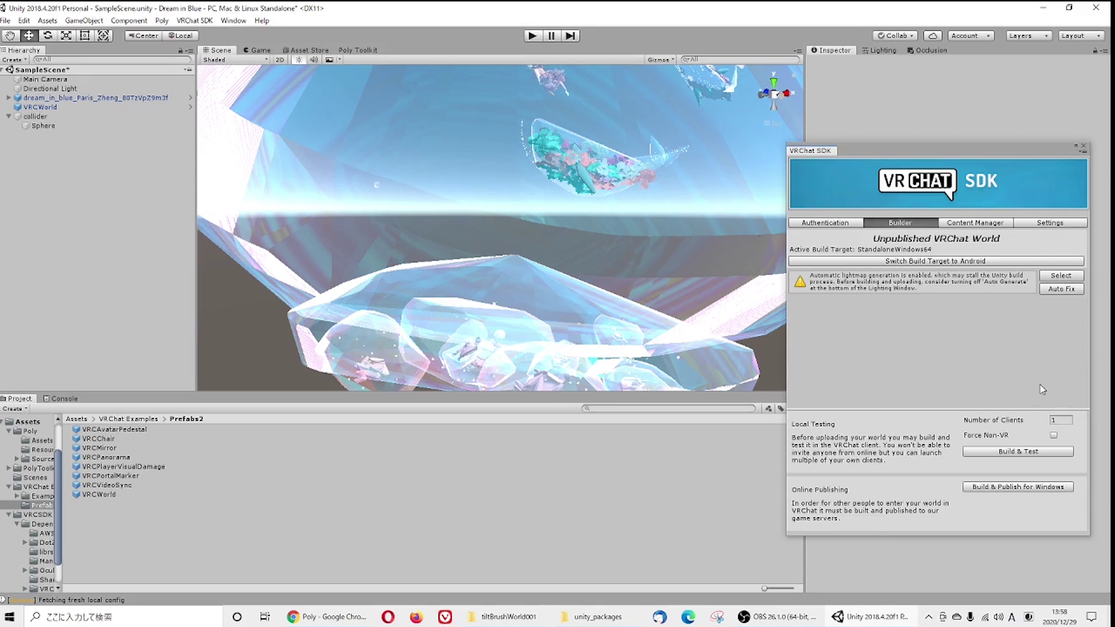
Step: Auto Fix the lightmap warning and start Build & Publish for Windows
{"action": "left_click", "coordinate": [1061, 290]}
{"action": "left_click_drag", "start_coordinate": [950, 152], "coordinate": [582, 132]}
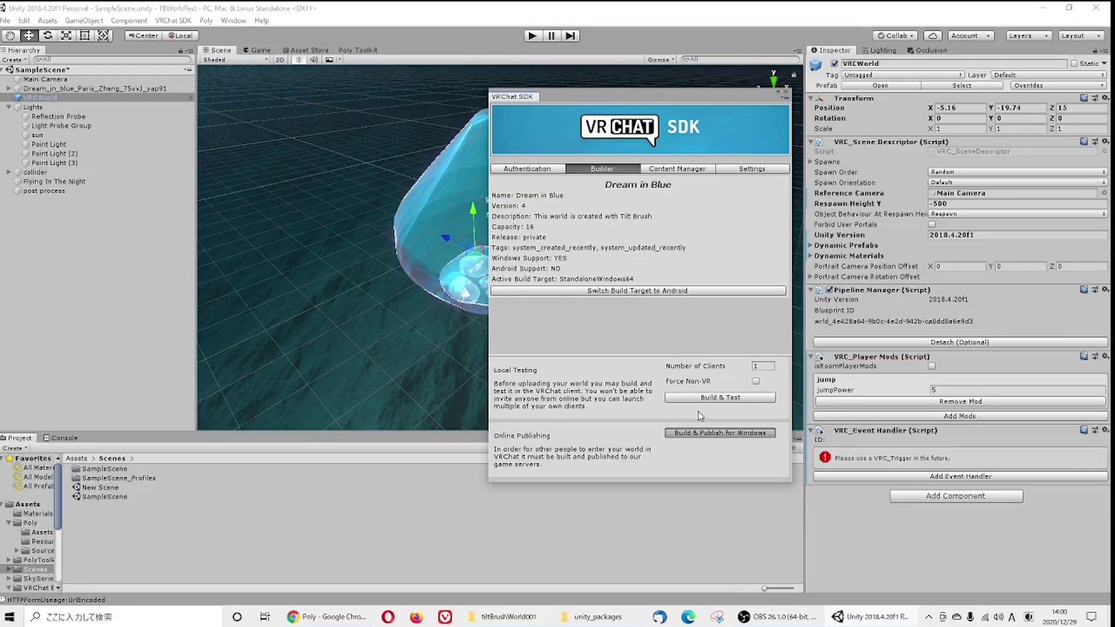
{"action": "left_click", "coordinate": [699, 411]}
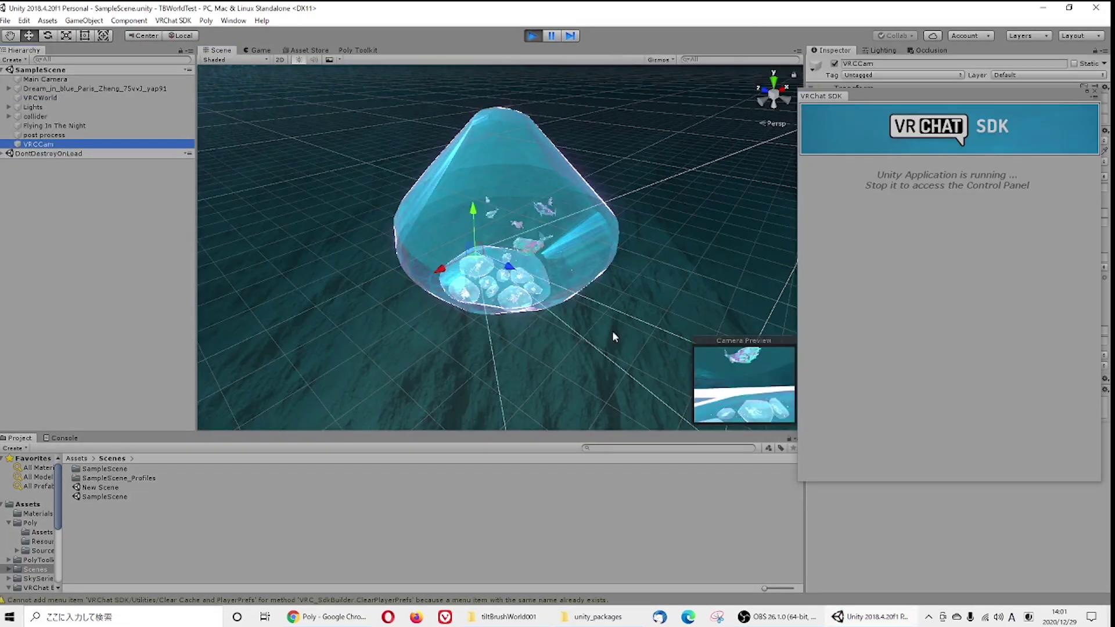
Step: Upload 'Dream in Blue' without a new image, confirming the world information is accurate
{"action": "left_click", "coordinate": [258, 50]}
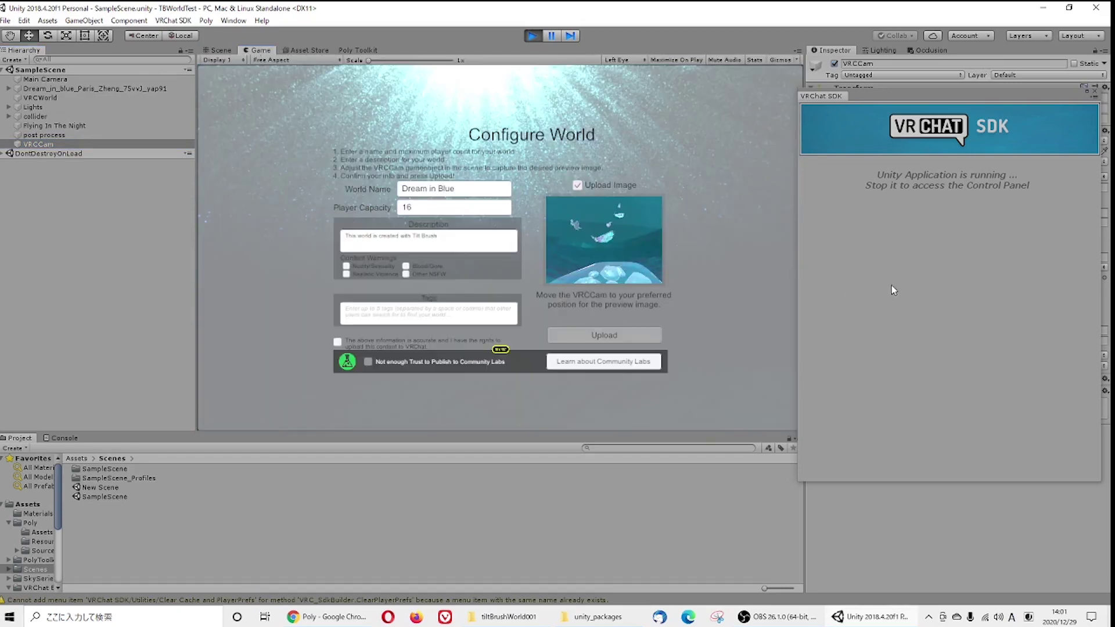
{"action": "left_click", "coordinate": [337, 342]}
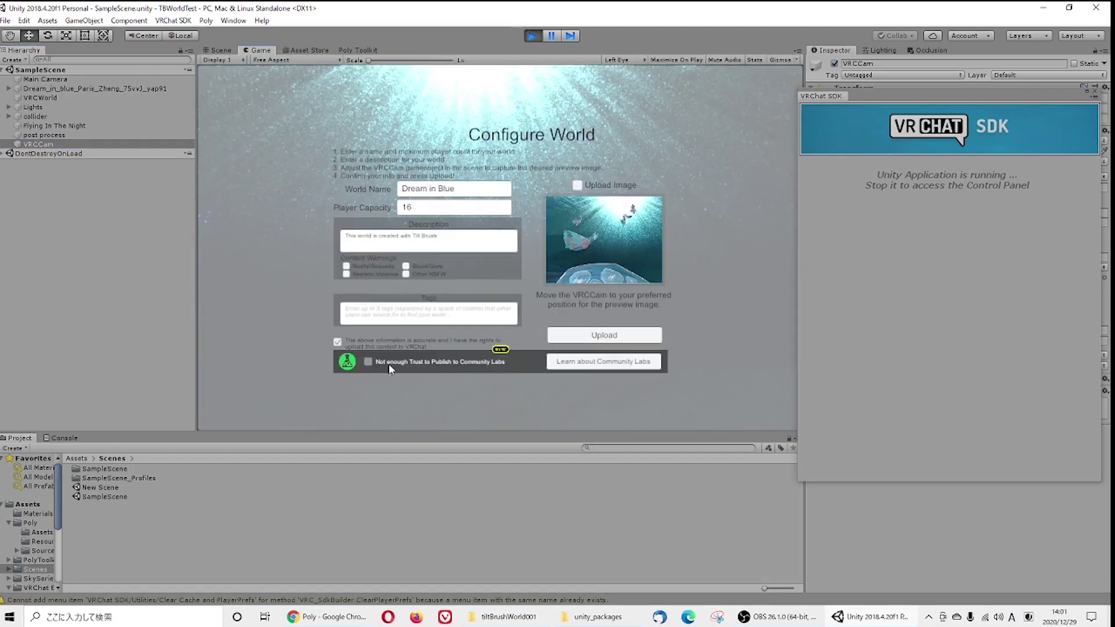
{"action": "left_click", "coordinate": [610, 339]}
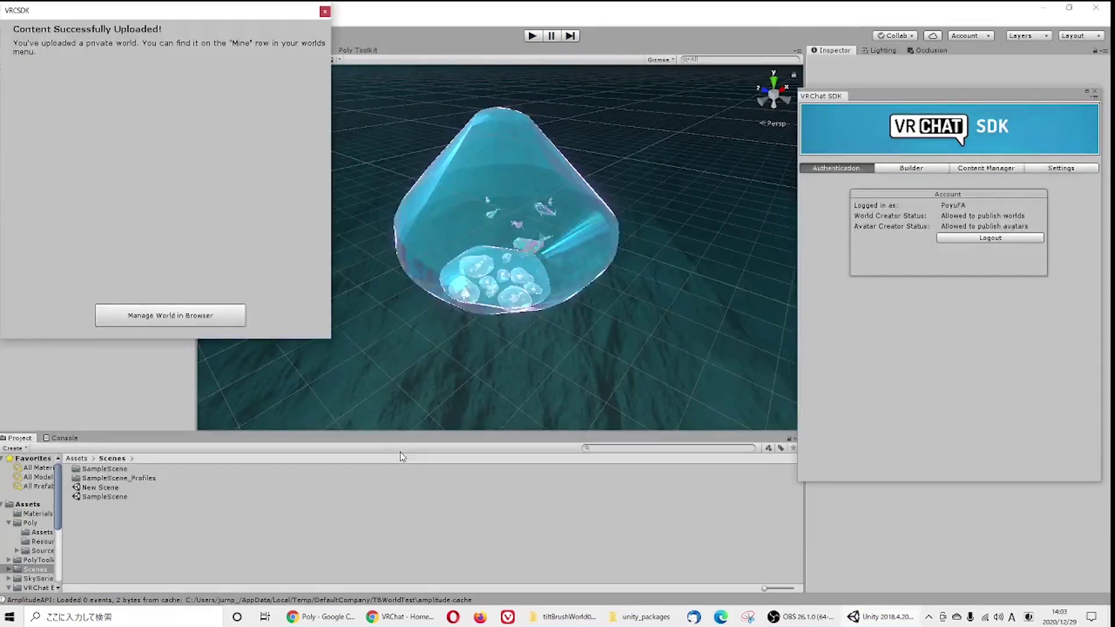
Step: View the Dream in Blue world page online, then return to Unity and dismiss the upload notice
{"action": "left_click", "coordinate": [213, 319]}
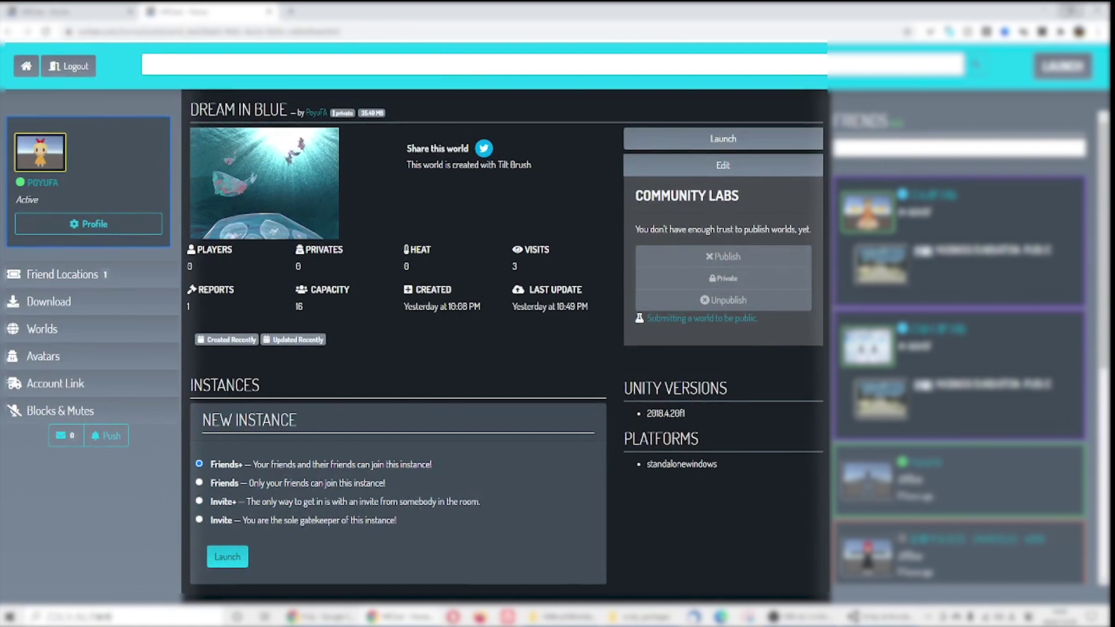
{"action": "left_click", "coordinate": [1044, 10]}
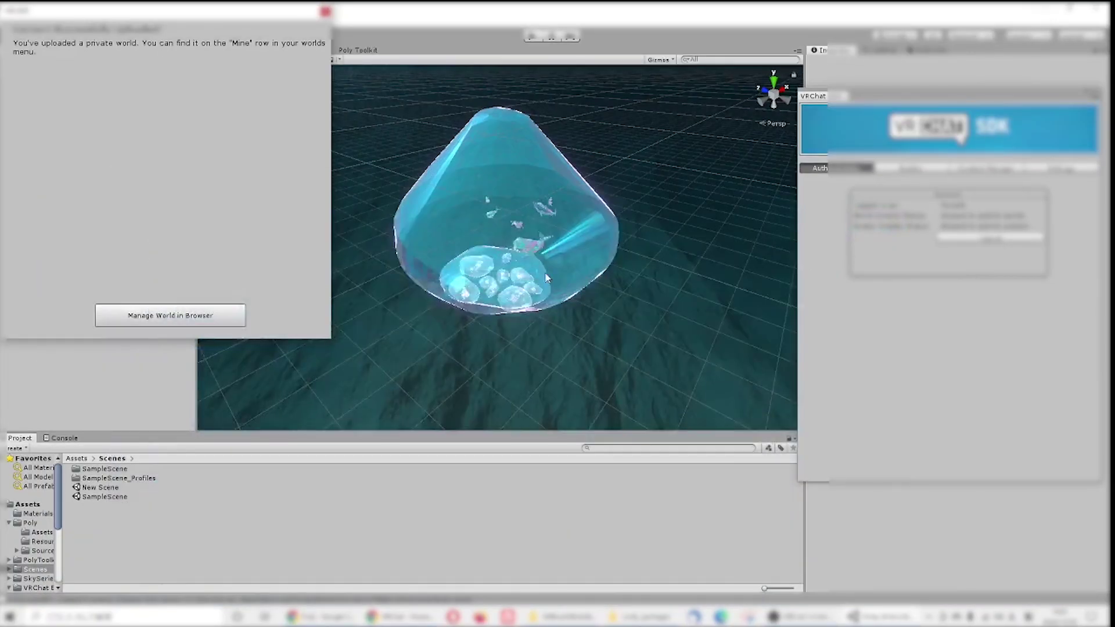
{"action": "left_click", "coordinate": [326, 11]}
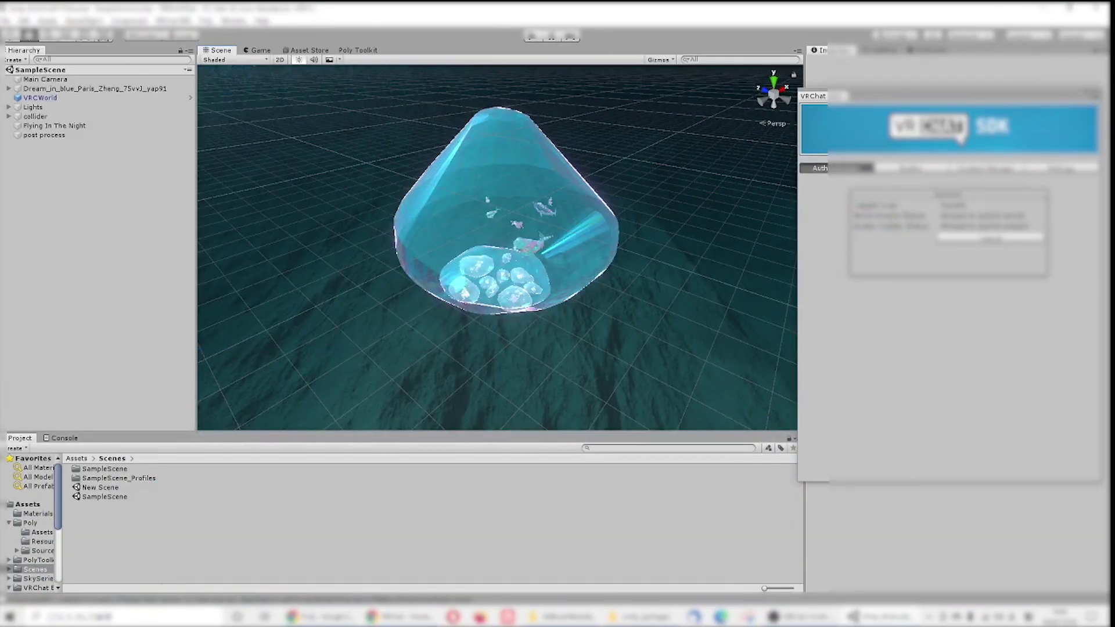
Step: Float the VRChat SDK panel and switch the build target to Android in Build Settings
{"action": "left_click_drag", "start_coordinate": [813, 96], "coordinate": [727, 224]}
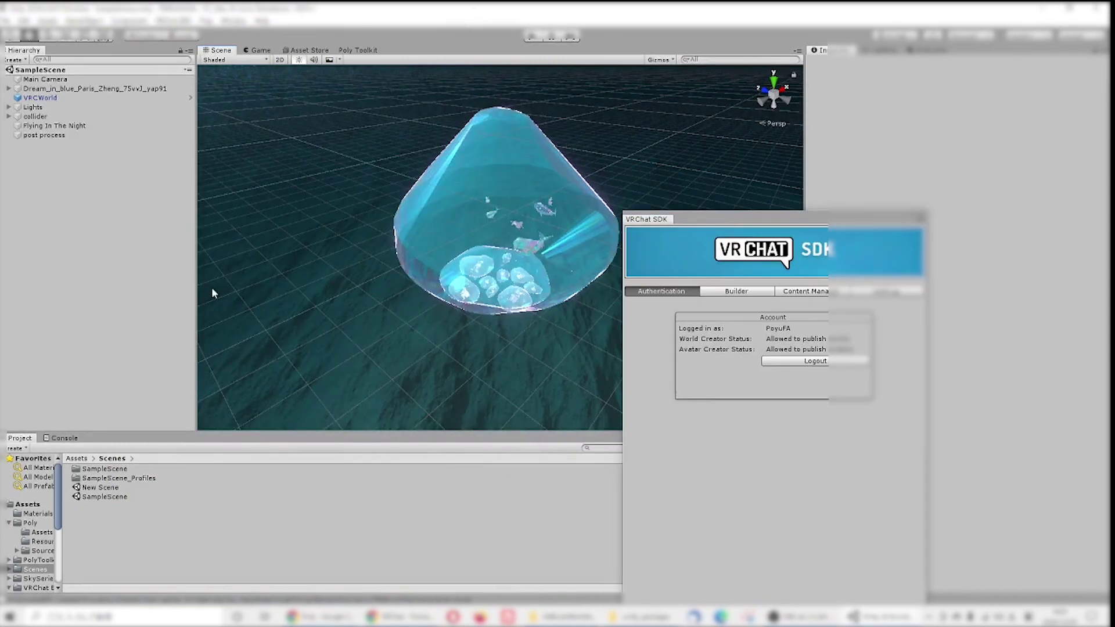
{"action": "left_click", "coordinate": [7, 20]}
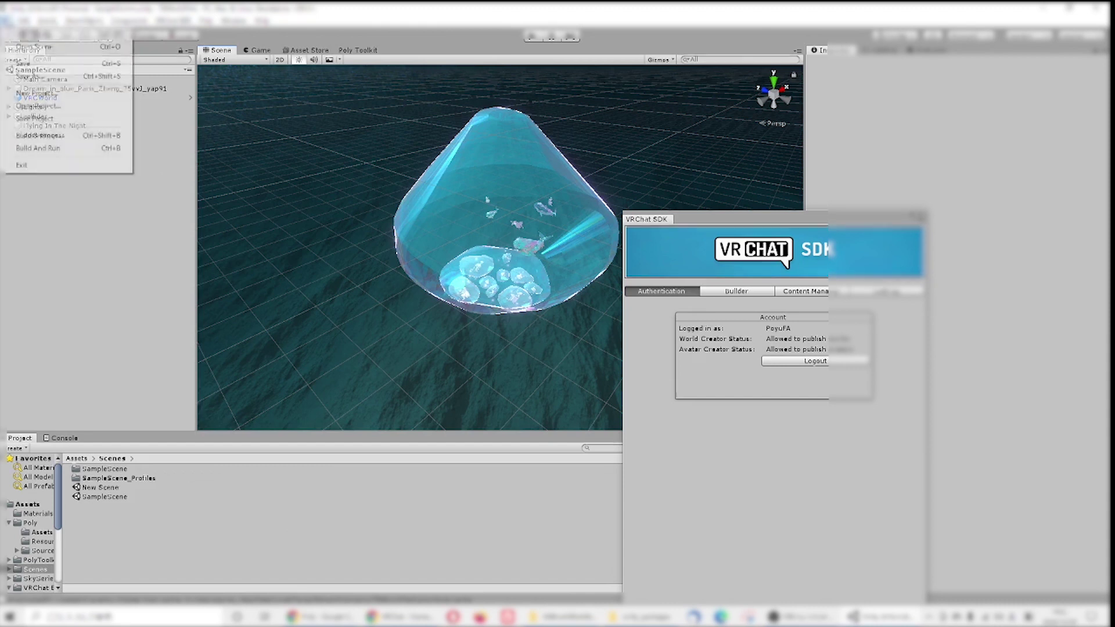
{"action": "left_click", "coordinate": [40, 135]}
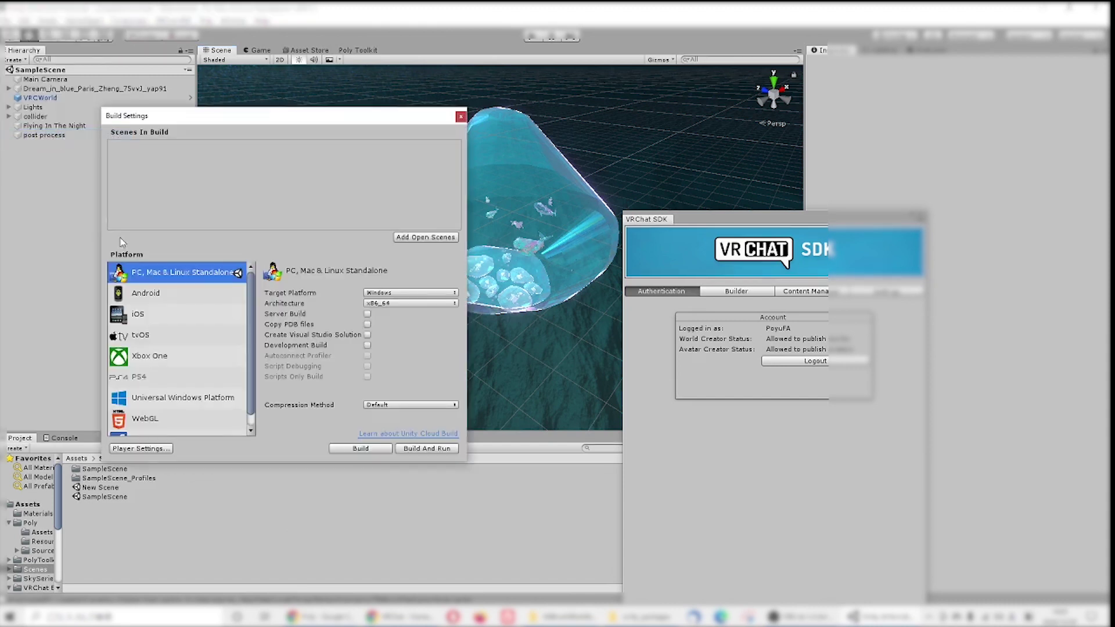
{"action": "left_click", "coordinate": [168, 295]}
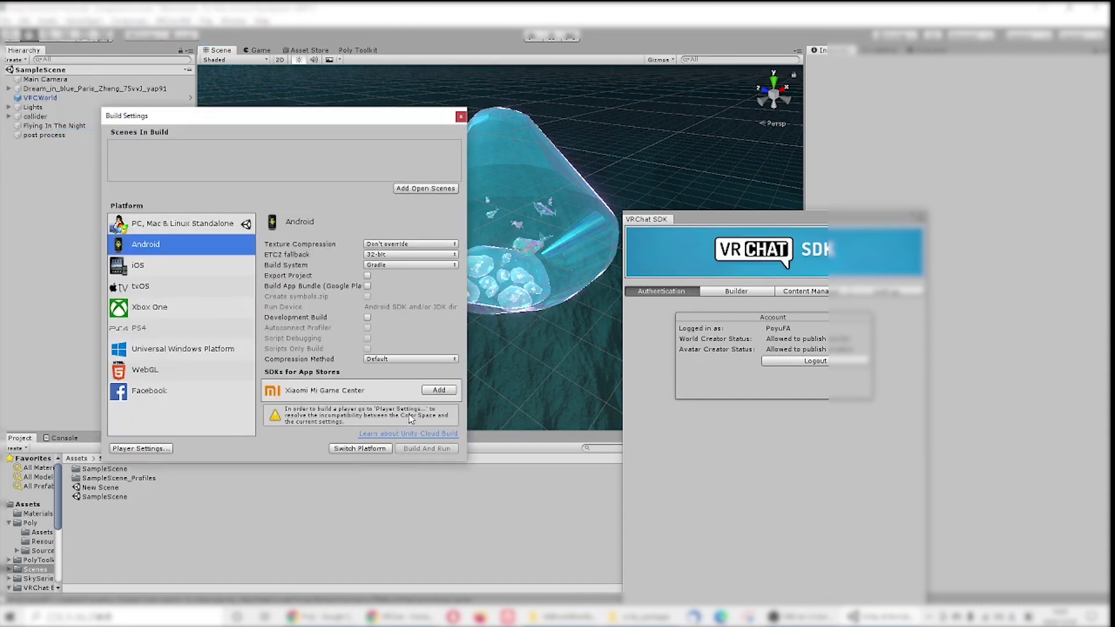
{"action": "left_click", "coordinate": [366, 450]}
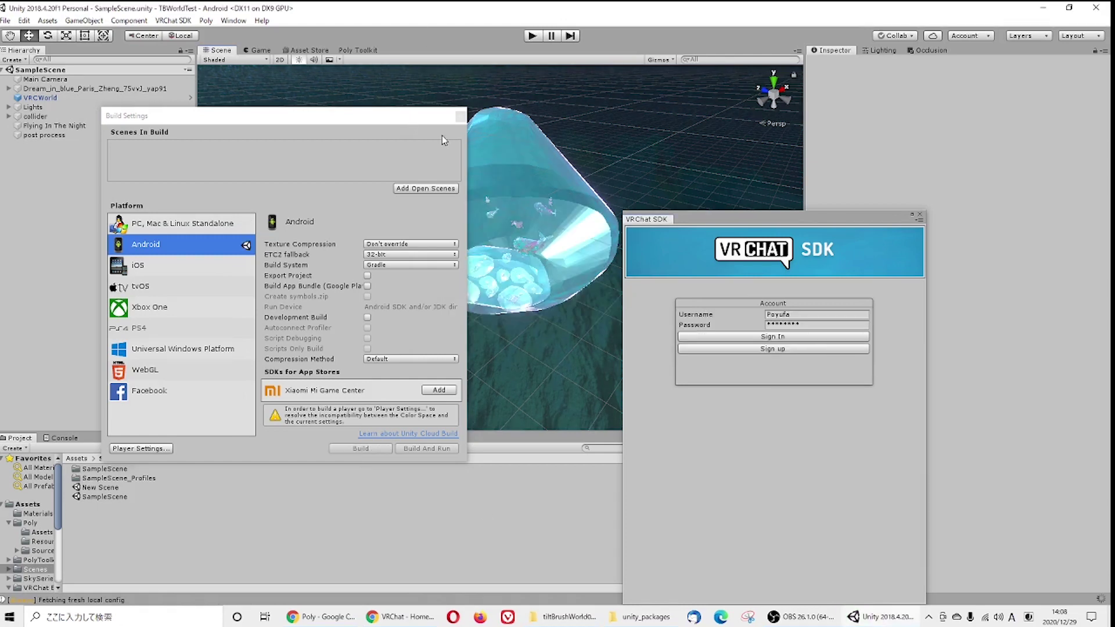
Step: Close Build Settings and deactivate the Reflection Probe under Lights
{"action": "left_click_drag", "start_coordinate": [387, 120], "coordinate": [510, 93]}
{"action": "left_click", "coordinate": [584, 88]}
{"action": "left_click", "coordinate": [44, 134]}
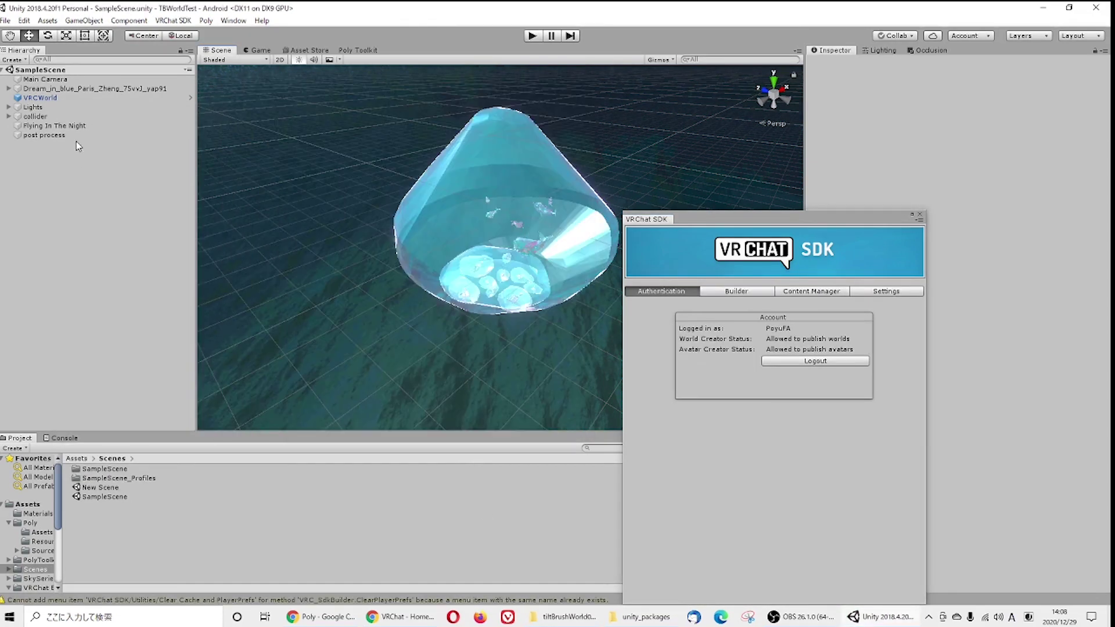
{"action": "left_click", "coordinate": [9, 107]}
{"action": "left_click", "coordinate": [76, 116]}
{"action": "key", "text": "alt+shift+a"}
{"action": "left_click", "coordinate": [9, 107]}
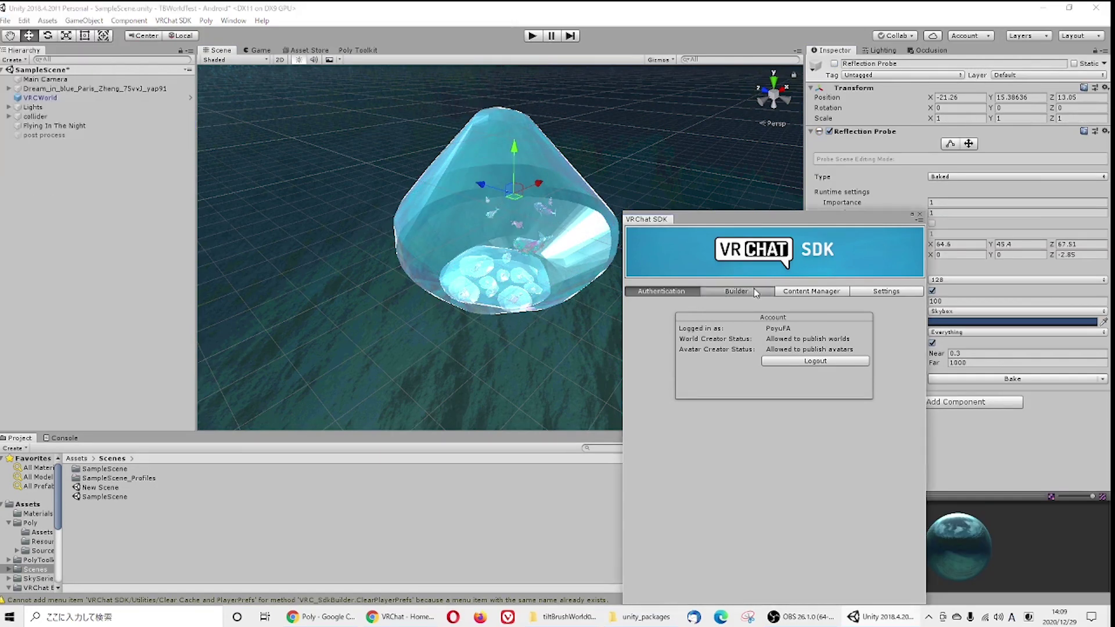
Step: Start Build & Publish for Android from the SDK's world builder
{"action": "left_click", "coordinate": [6, 22]}
{"action": "left_click", "coordinate": [737, 292]}
{"action": "left_click_drag", "start_coordinate": [651, 219], "coordinate": [541, 95]}
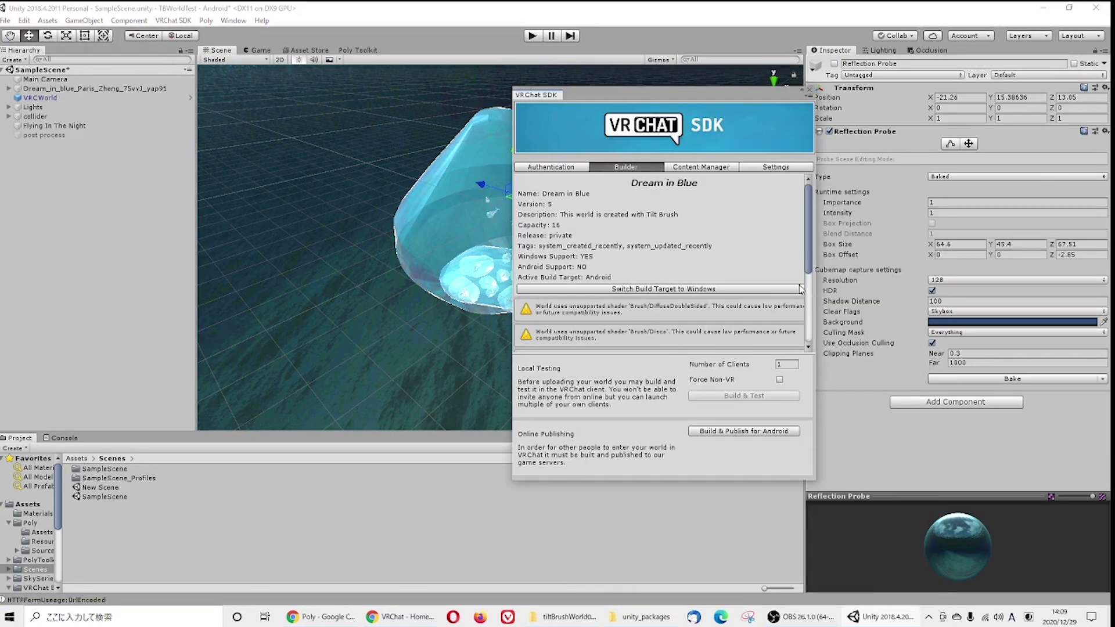
{"action": "scroll", "coordinate": [619, 334], "scroll_direction": "down", "scroll_amount": 5}
{"action": "left_click", "coordinate": [746, 432]}
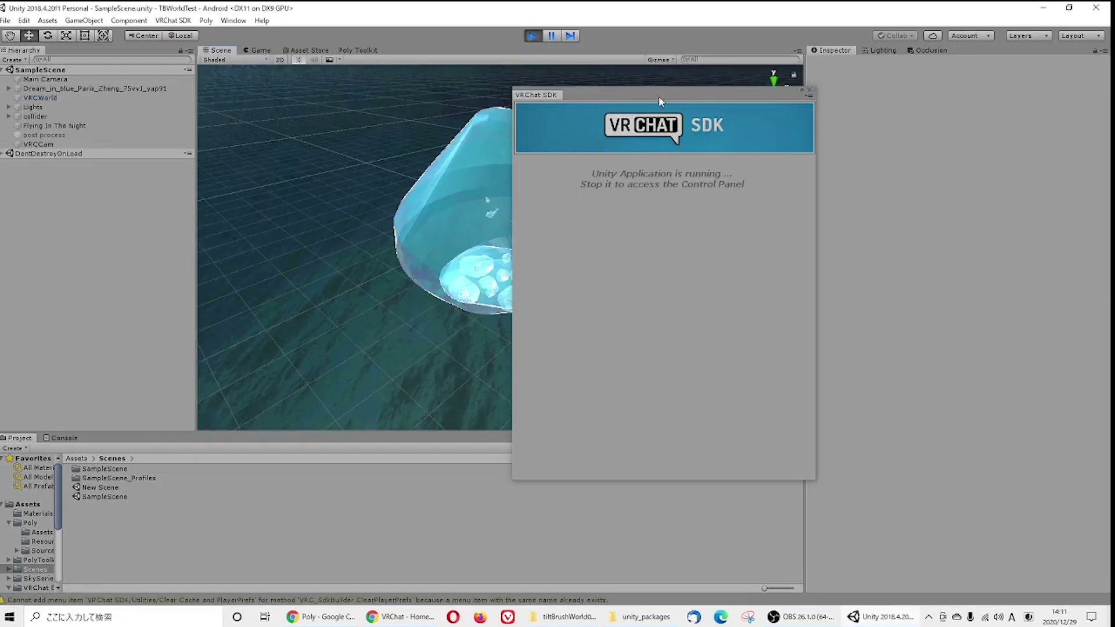
Step: Upload the Android build of Dream in Blue through the Configure World form
{"action": "left_click_drag", "start_coordinate": [683, 98], "coordinate": [779, 79]}
{"action": "left_click", "coordinate": [257, 50]}
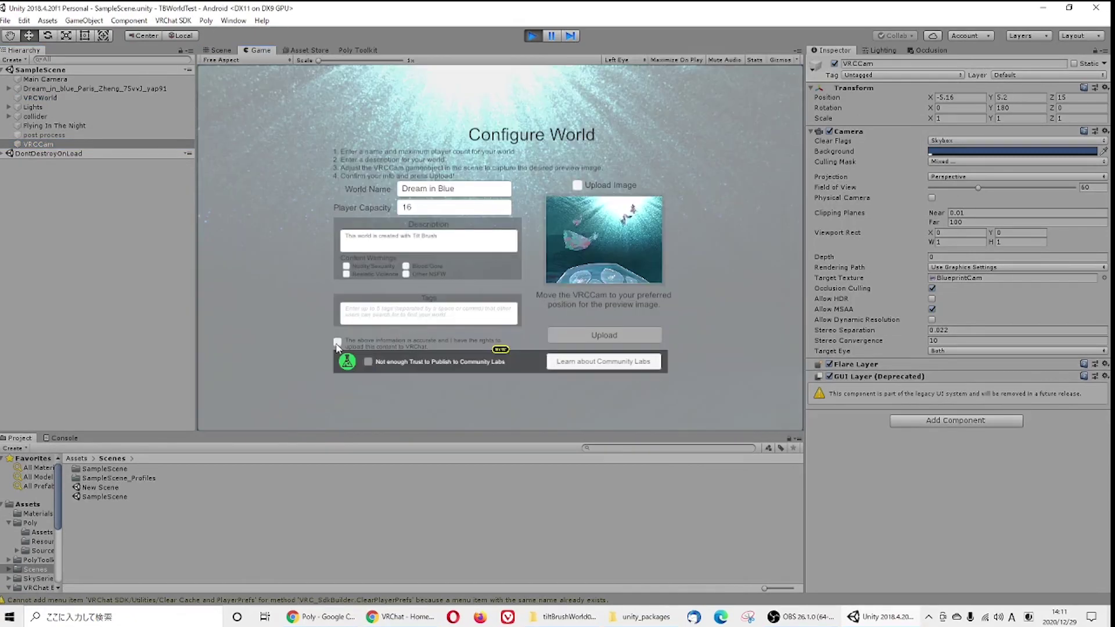
{"action": "left_click", "coordinate": [629, 337]}
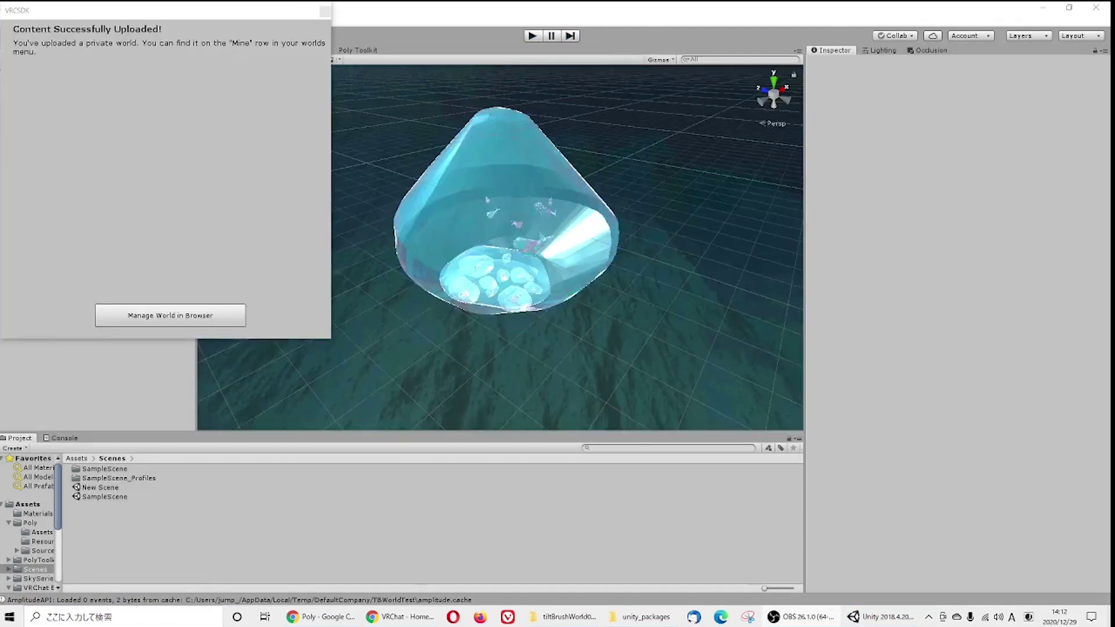
Step: Open the world's web page to confirm android and standalonewindows platforms are listed
{"action": "left_click", "coordinate": [182, 315]}
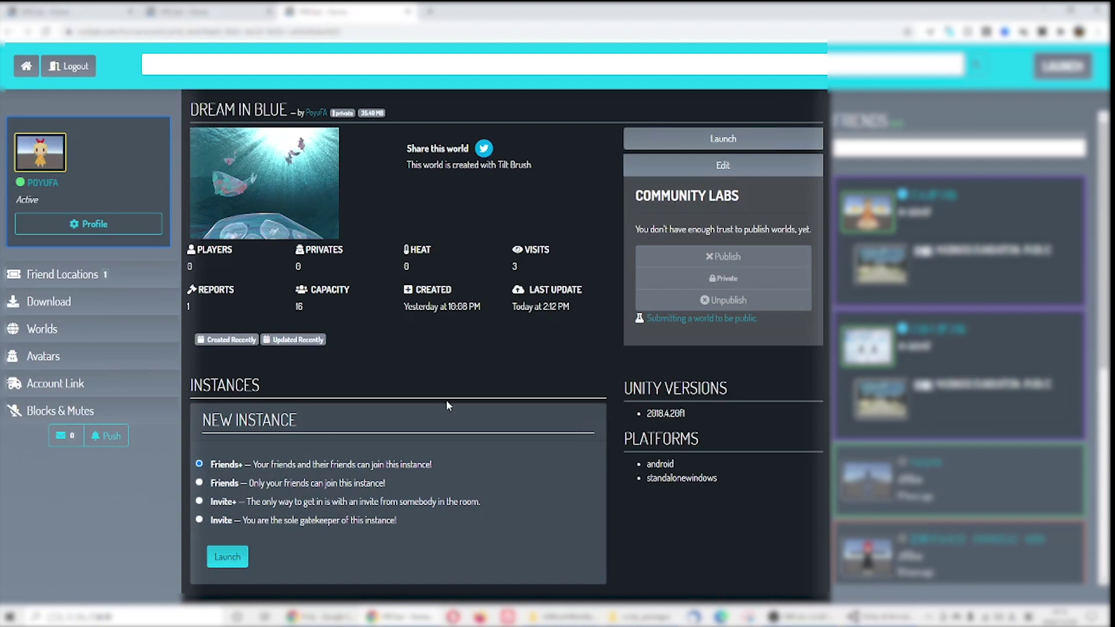